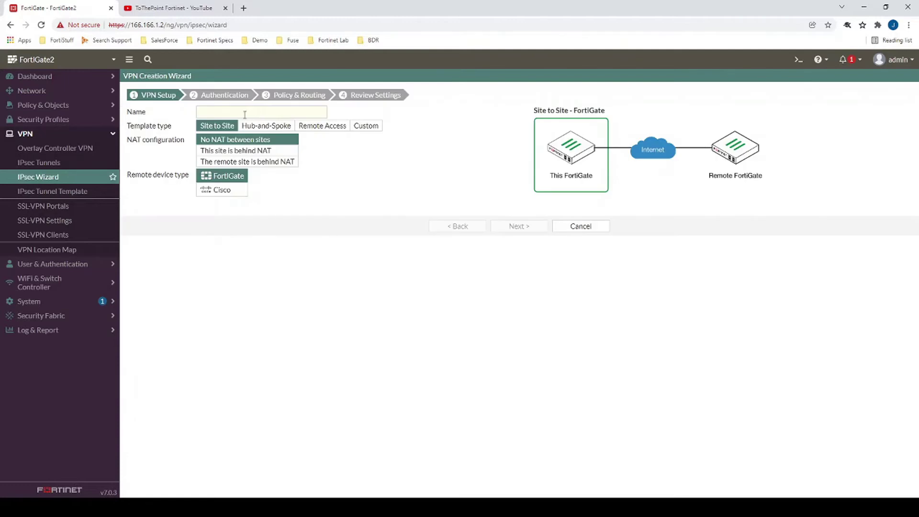
# Create a custom IPsec tunnel named Dial_Up from the IPsec Wizard.
pyautogui.click(312, 129)
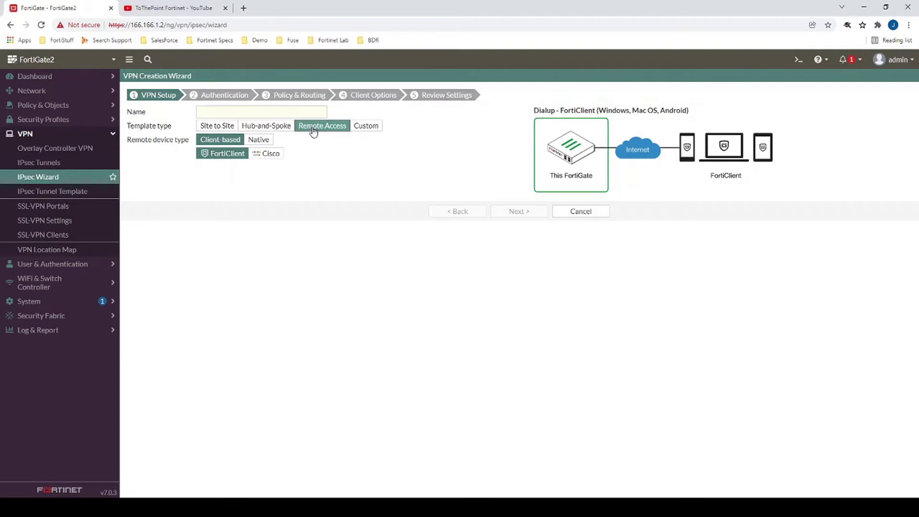
pyautogui.click(366, 126)
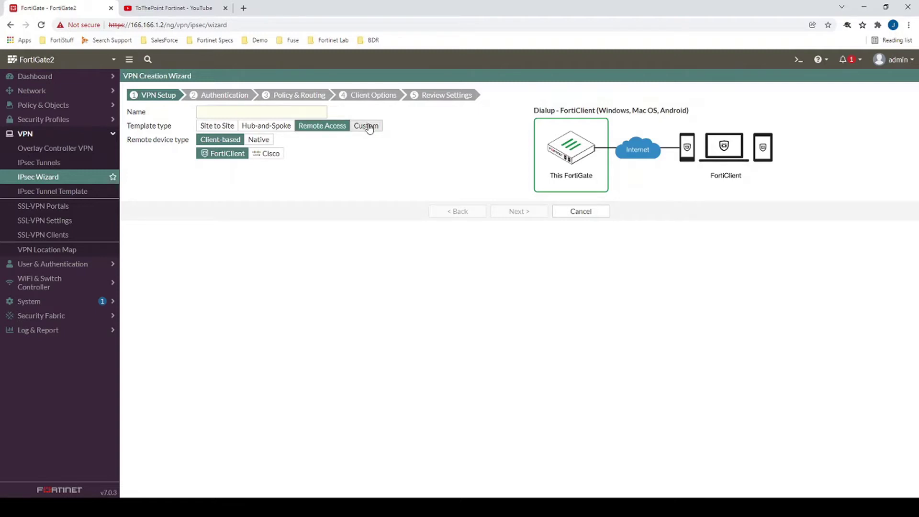
pyautogui.click(247, 112)
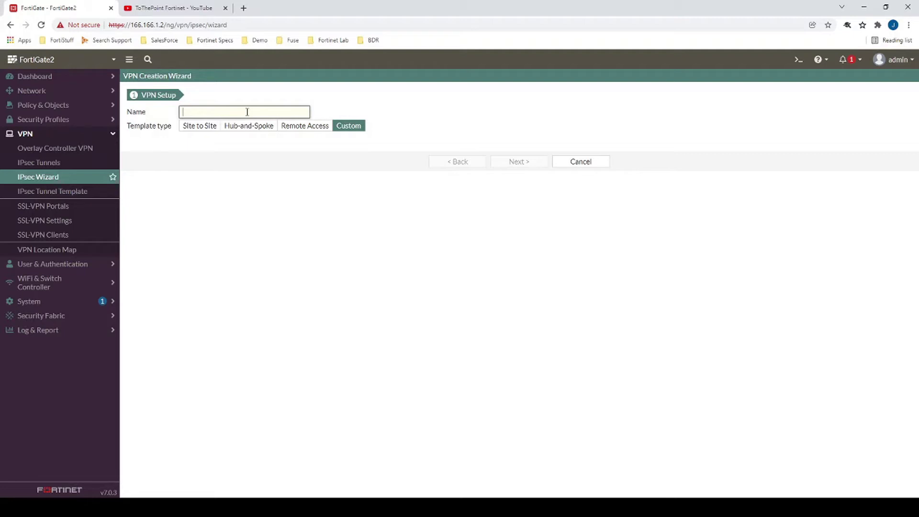
pyautogui.write('Dial_Up')
pyautogui.click(520, 163)
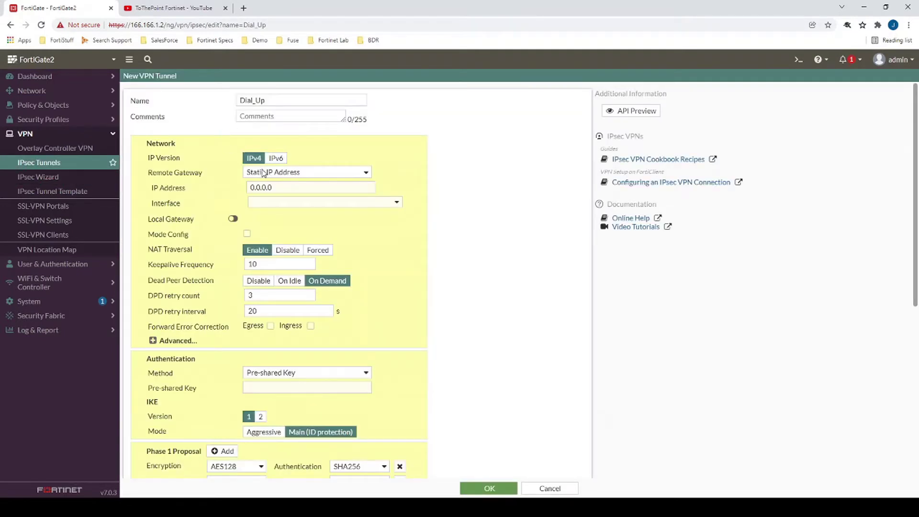
# Set the remote gateway to Dialup User on interface wan1.
pyautogui.click(306, 176)
pyautogui.click(291, 189)
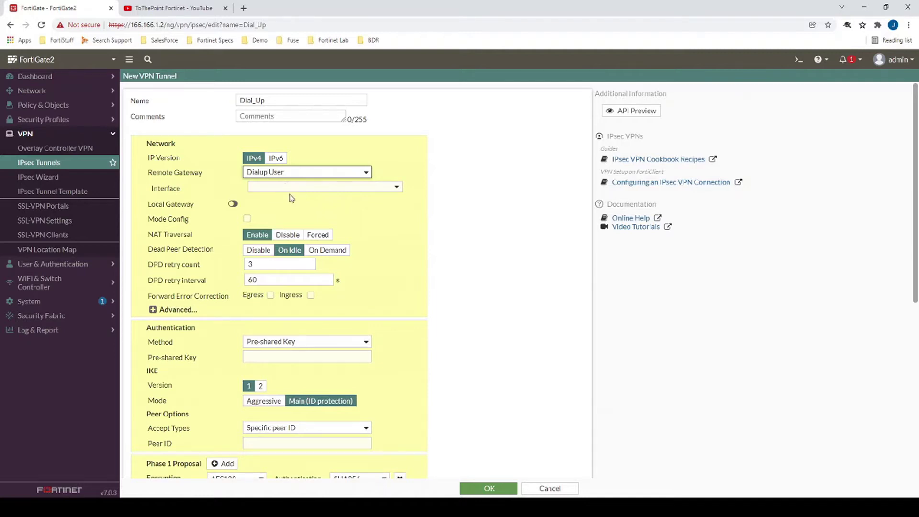
pyautogui.click(296, 188)
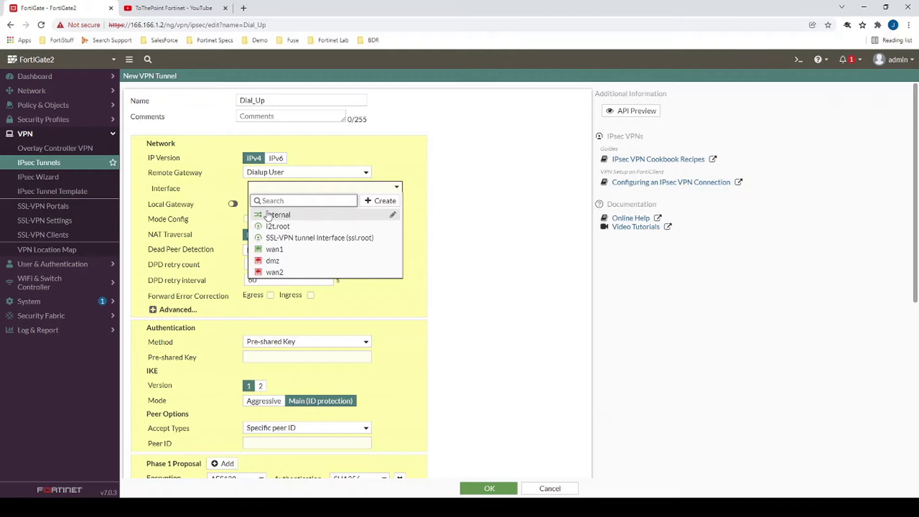
pyautogui.click(280, 248)
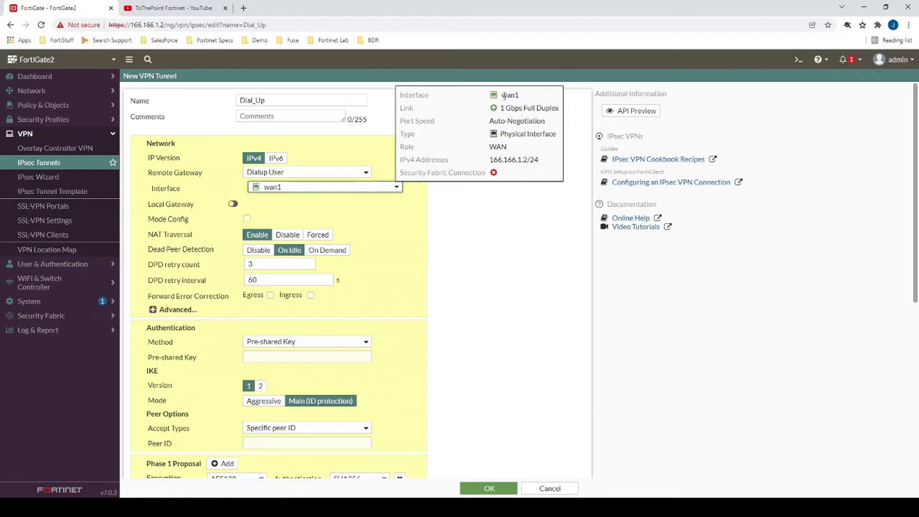
# Leave Local Gateway disabled and enable Mode Config.
pyautogui.click(233, 204)
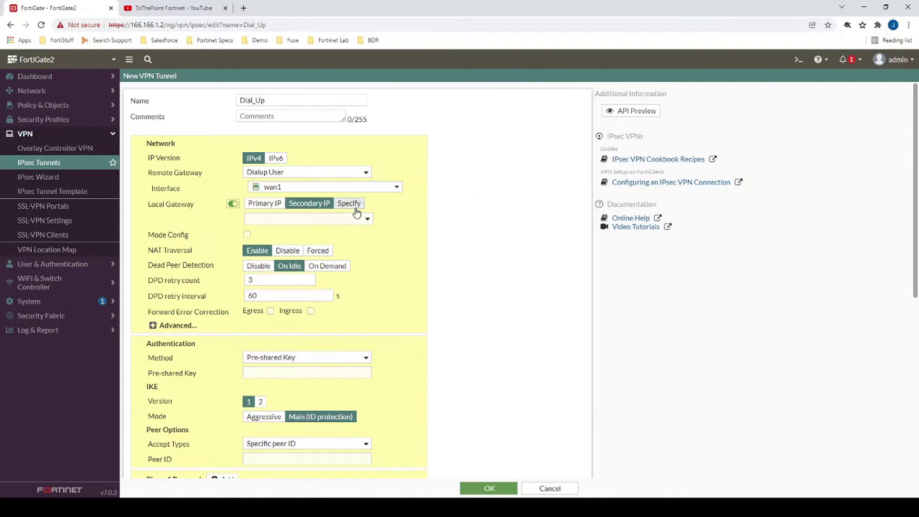
pyautogui.click(349, 204)
pyautogui.click(287, 218)
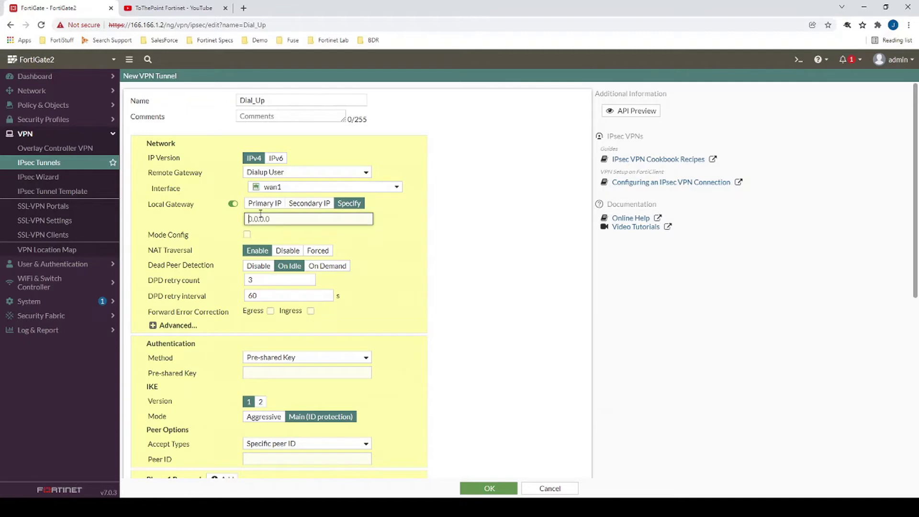
pyautogui.write('166.166.1')
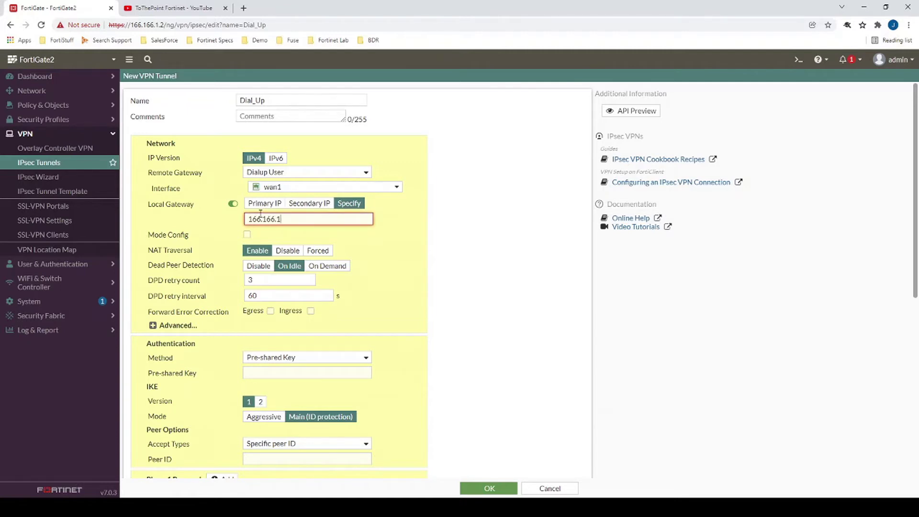
pyautogui.write('.3')
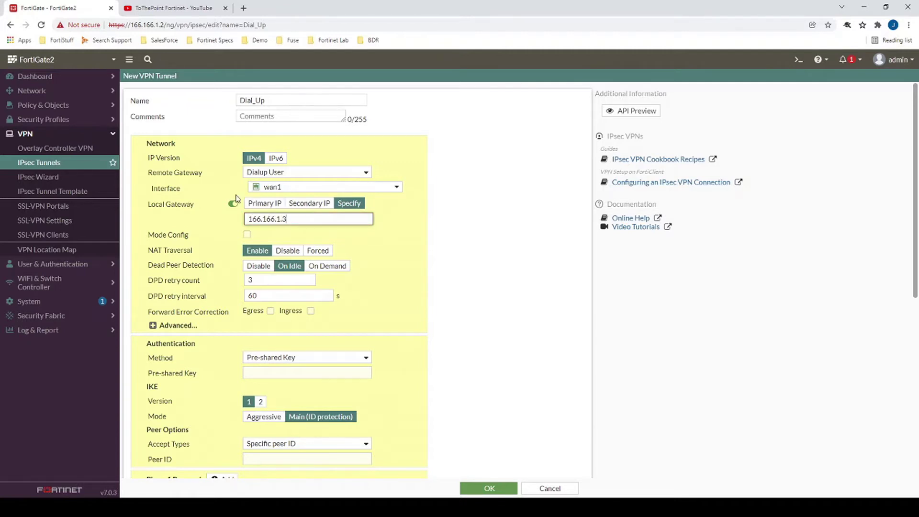
pyautogui.click(234, 205)
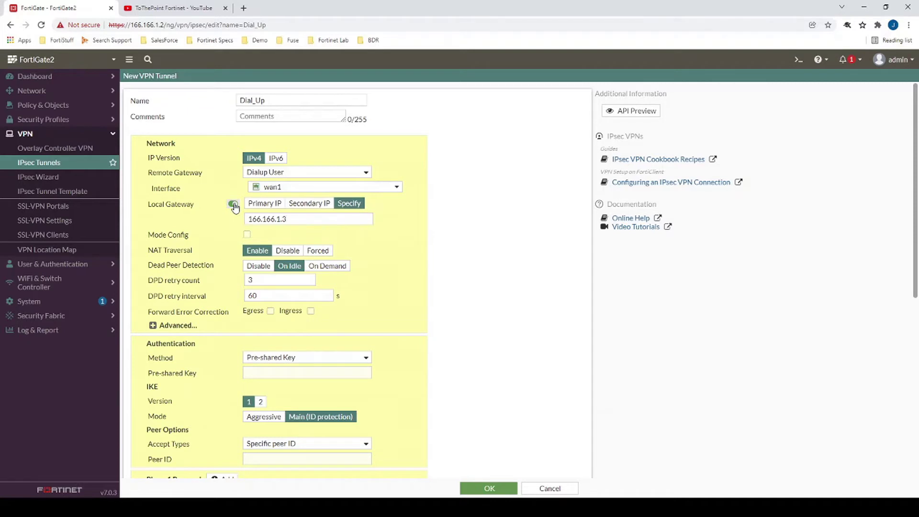
pyautogui.click(233, 204)
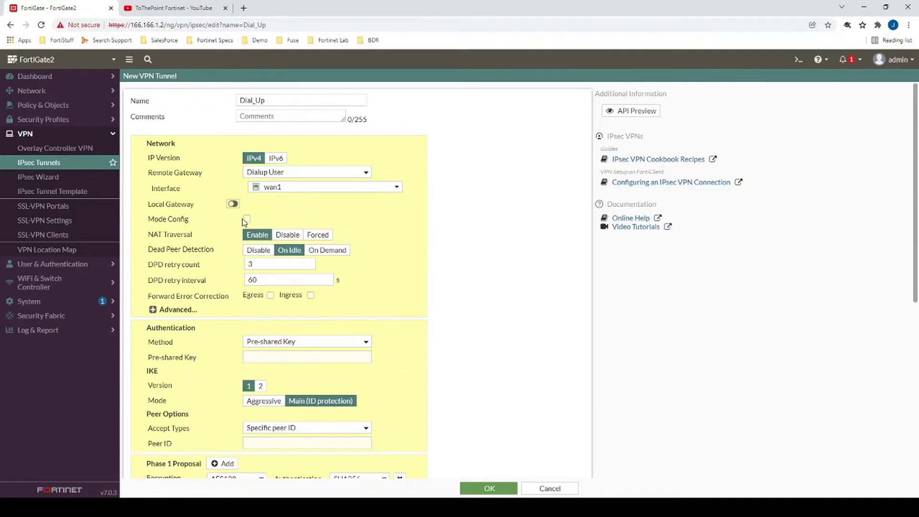
pyautogui.click(247, 219)
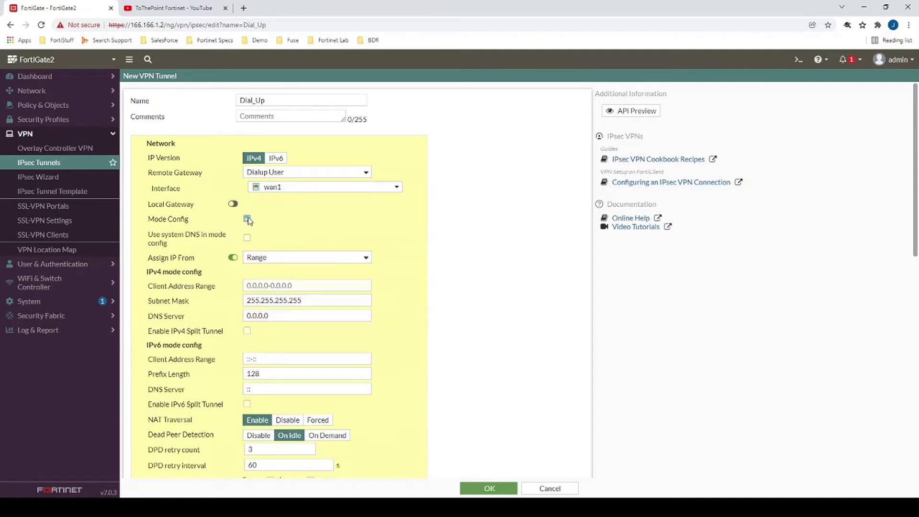
# Set the client address range to 15.15.15.1-15.15.15.100.
pyautogui.click(266, 285)
pyautogui.write('155')
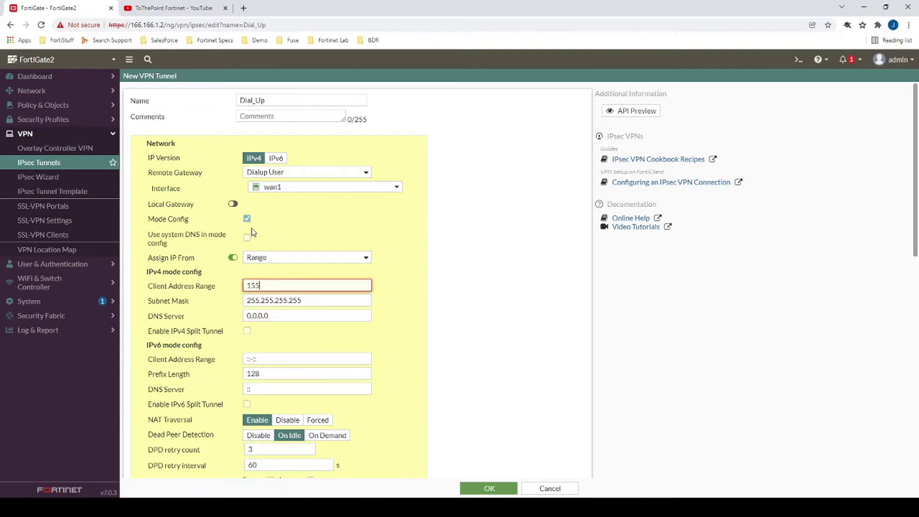
pyautogui.press('BackSpace')
pyautogui.write('.15.15.1-15.15.15.100')
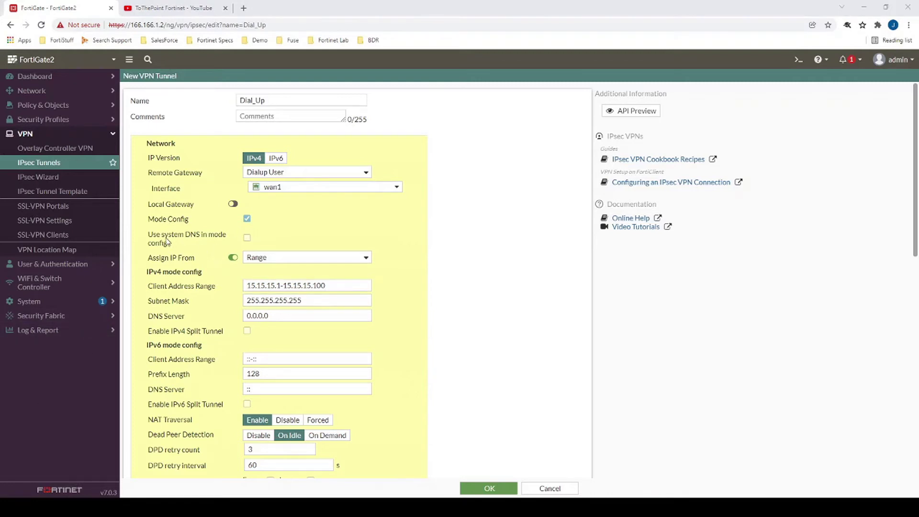
pyautogui.moveTo(150, 237); pyautogui.dragTo(199, 251)
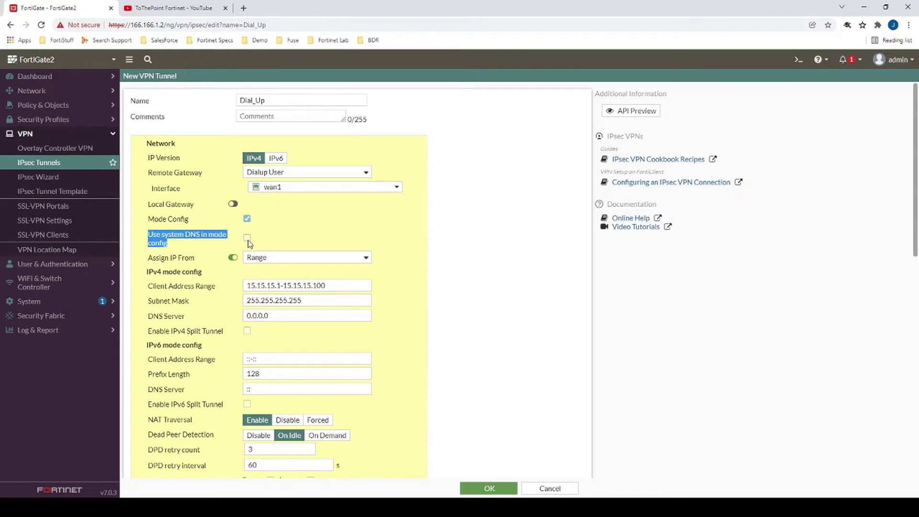
pyautogui.click(28, 90)
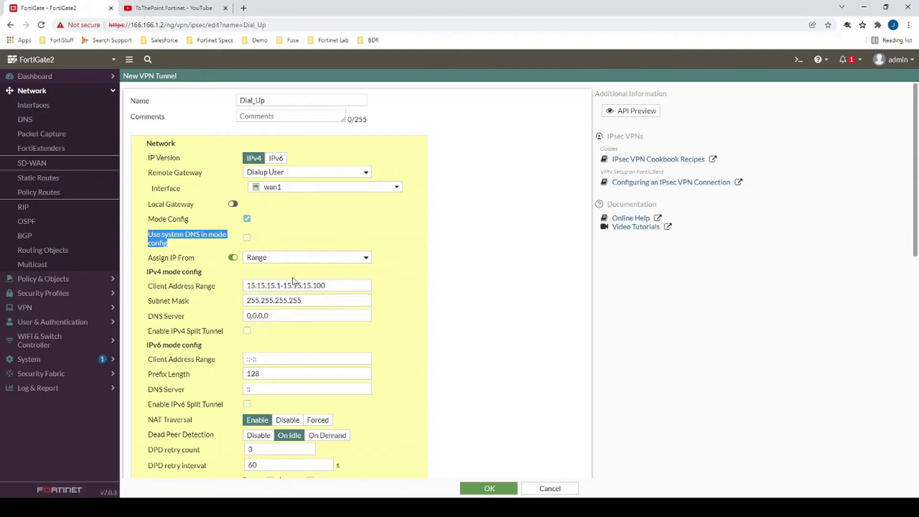
# Give clients DNS server 192.168.112.105 and IPv4 split tunnel to 192.168.112.0/24.
pyautogui.click(197, 316)
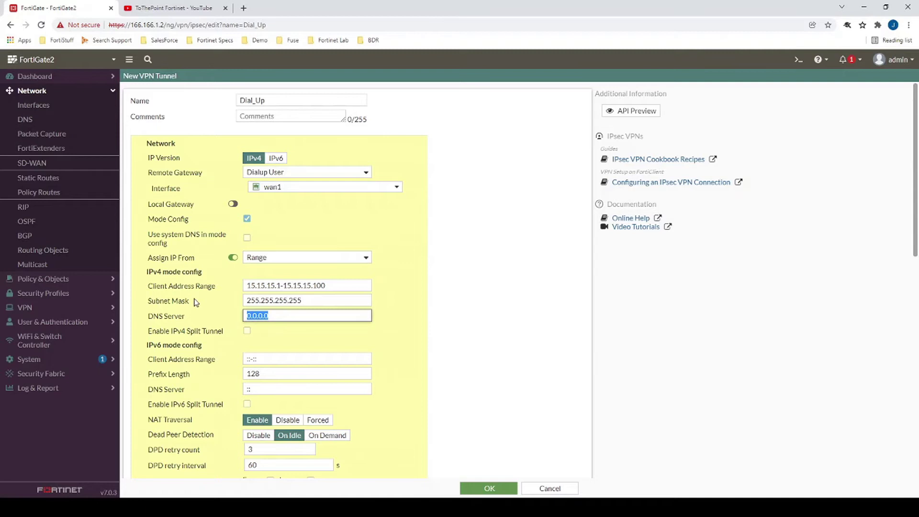
pyautogui.write('192.168.112')
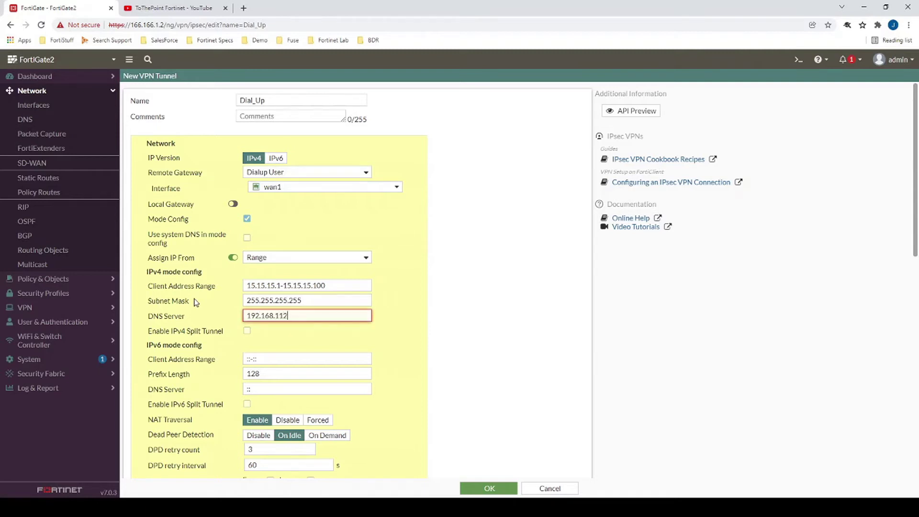
pyautogui.write('.')
pyautogui.write('.105')
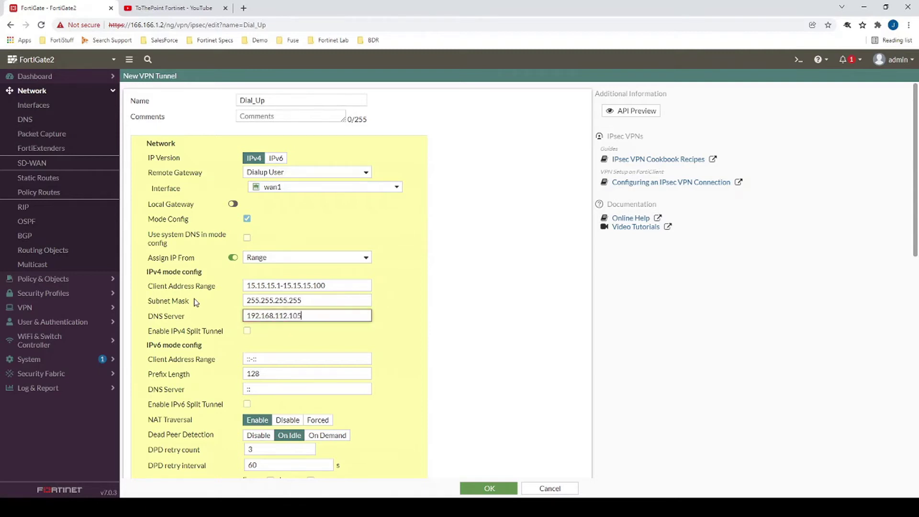
pyautogui.click(247, 331)
pyautogui.click(258, 346)
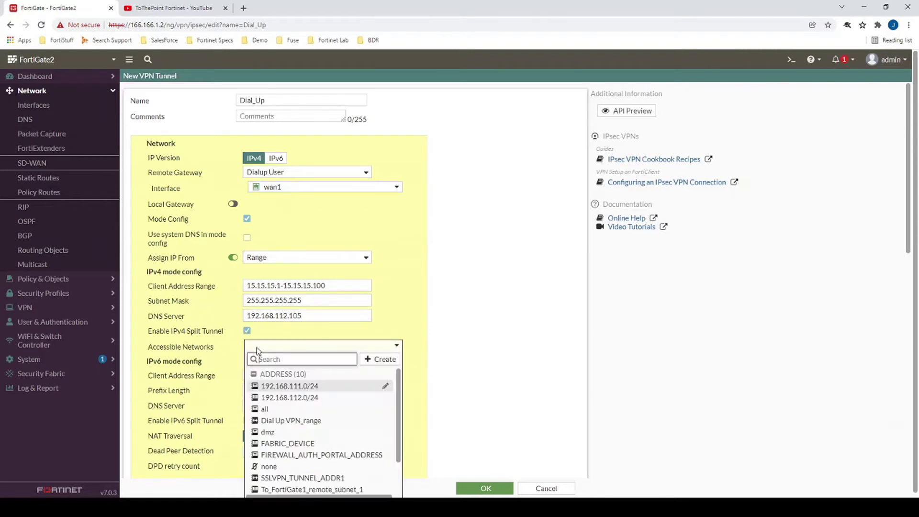
pyautogui.click(289, 399)
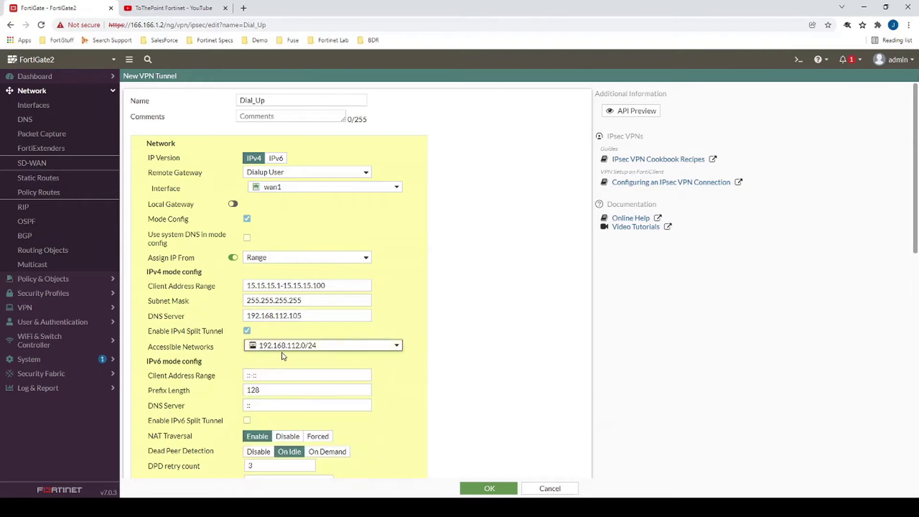
pyautogui.moveTo(283, 347)
# Enter the tunnel's pre-shared key.
pyautogui.scroll(-5, 404, 281)
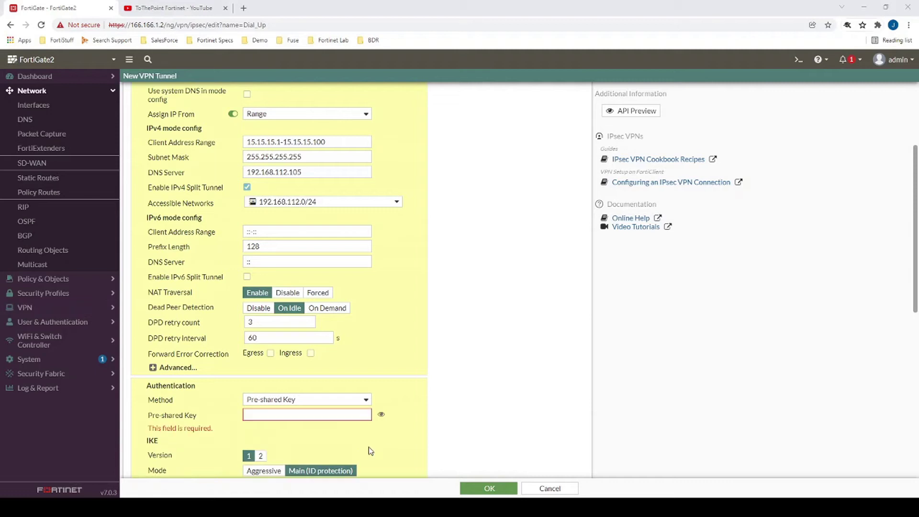
pyautogui.click(334, 415)
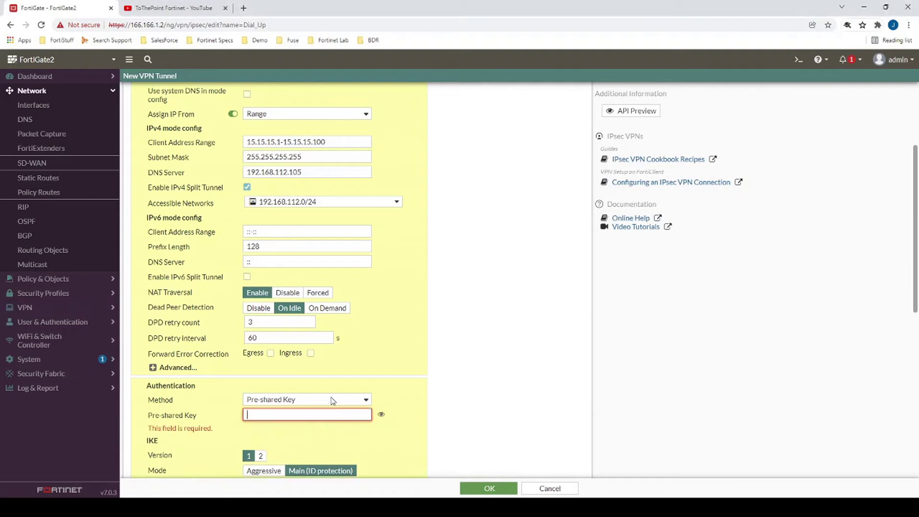
pyautogui.write('fortinet')
pyautogui.scroll(-1, 409, 192)
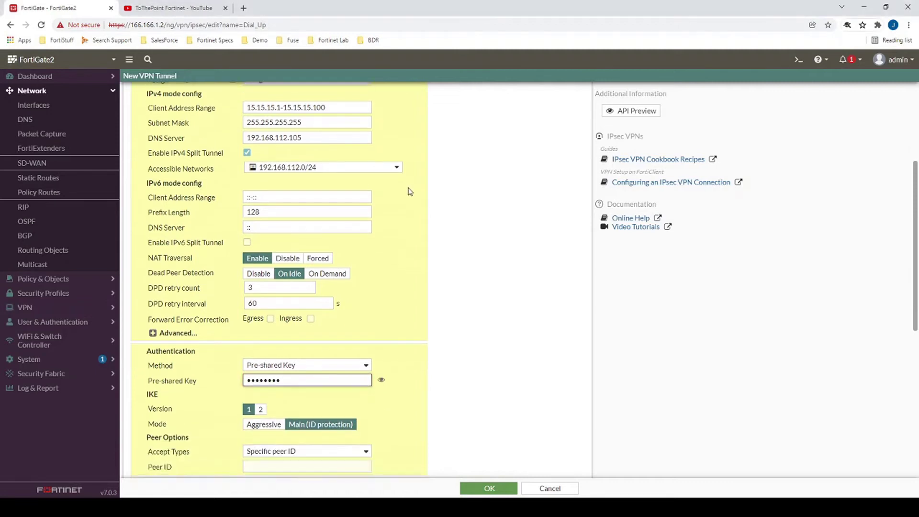
pyautogui.scroll(-1, 409, 192)
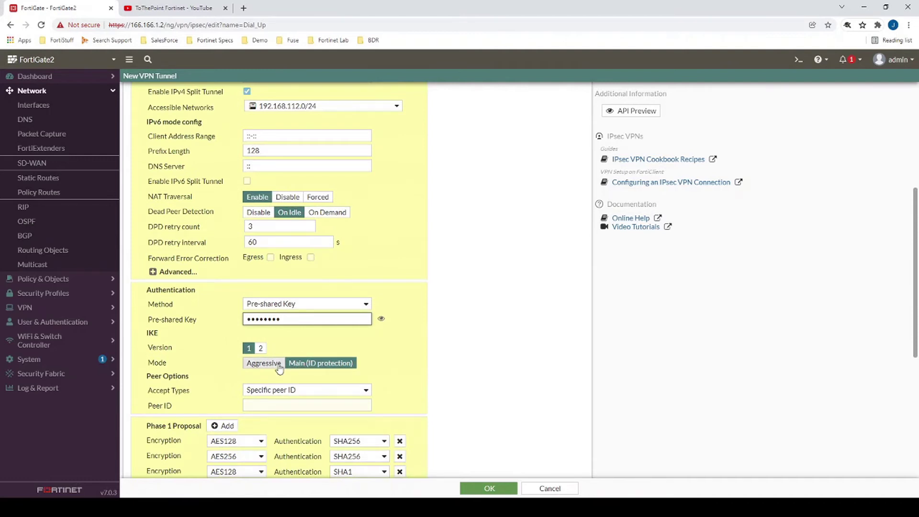
# Set IKE mode to Aggressive and accept only the specific peer ID VPN1.
pyautogui.click(279, 366)
pyautogui.click(274, 376)
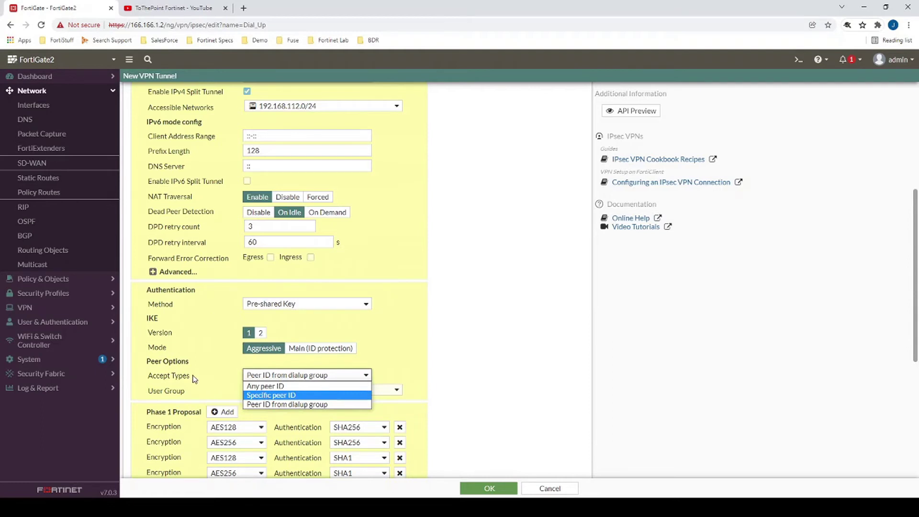
pyautogui.click(308, 386)
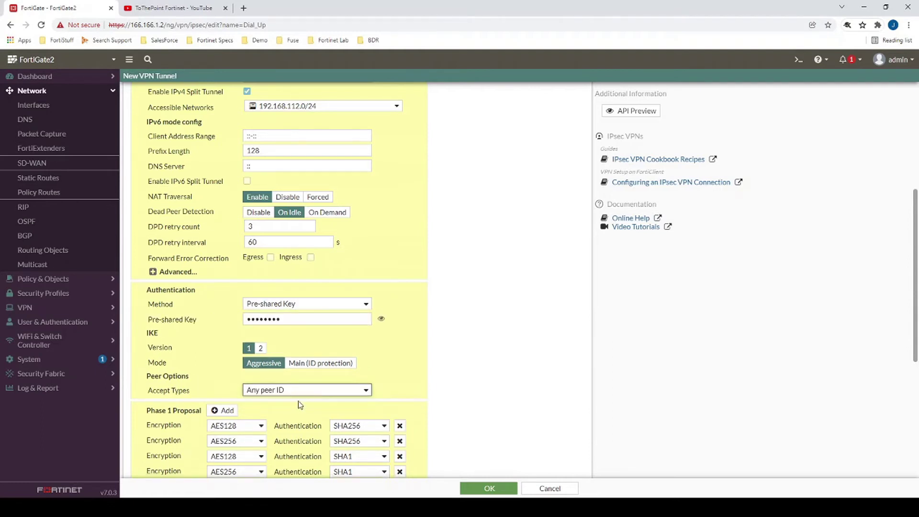
pyautogui.click(263, 392)
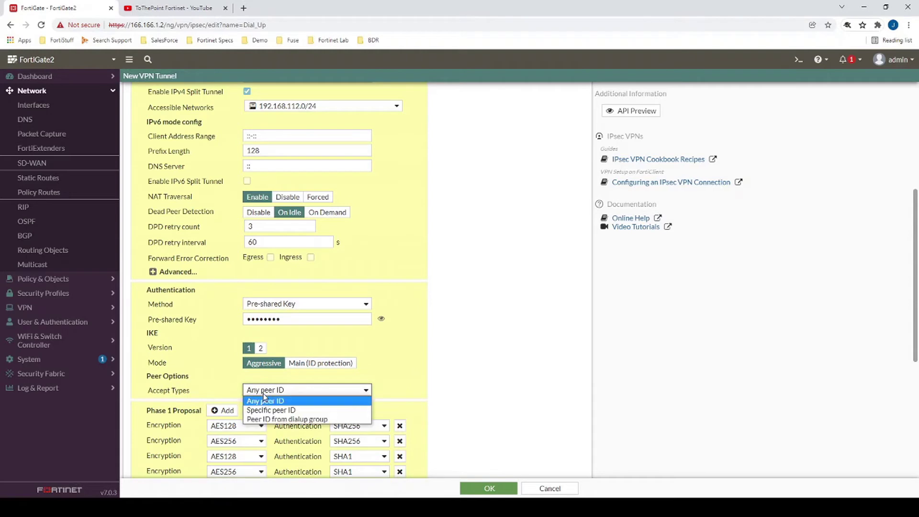
pyautogui.click(287, 415)
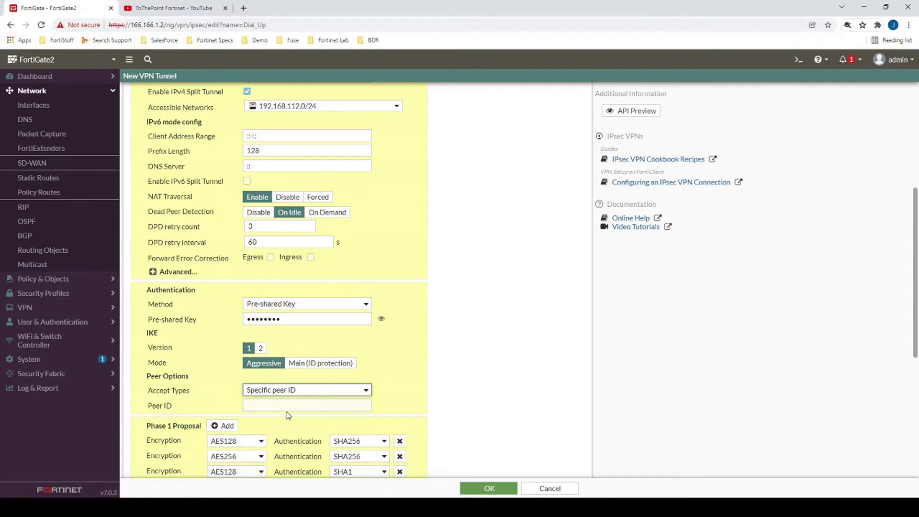
pyautogui.click(285, 405)
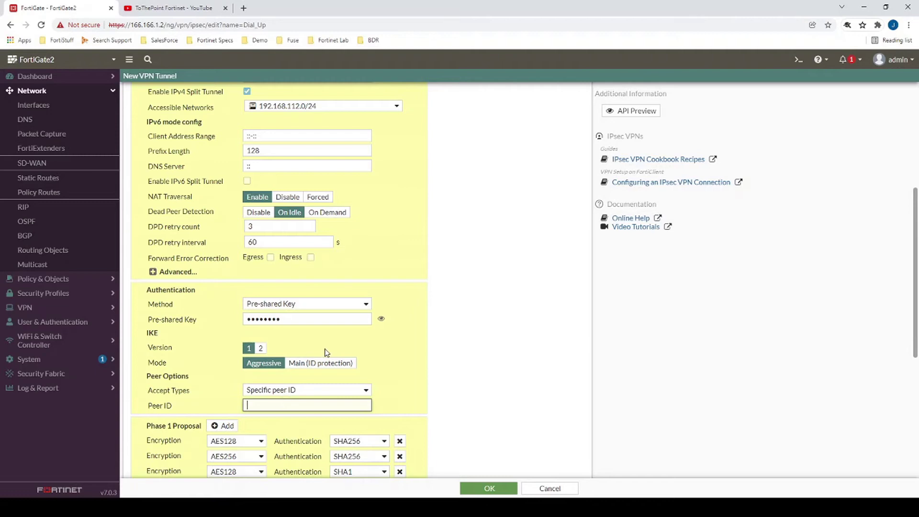
pyautogui.write('VPN1')
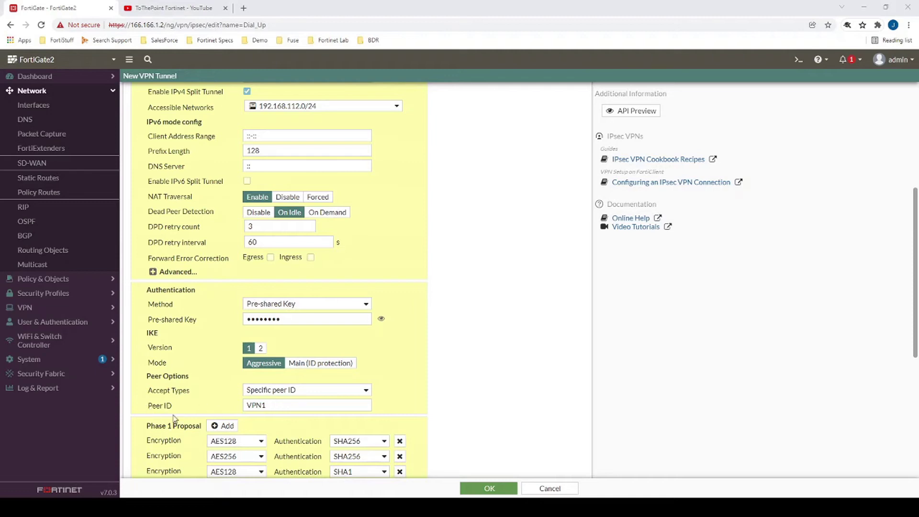
pyautogui.doubleClick(244, 406)
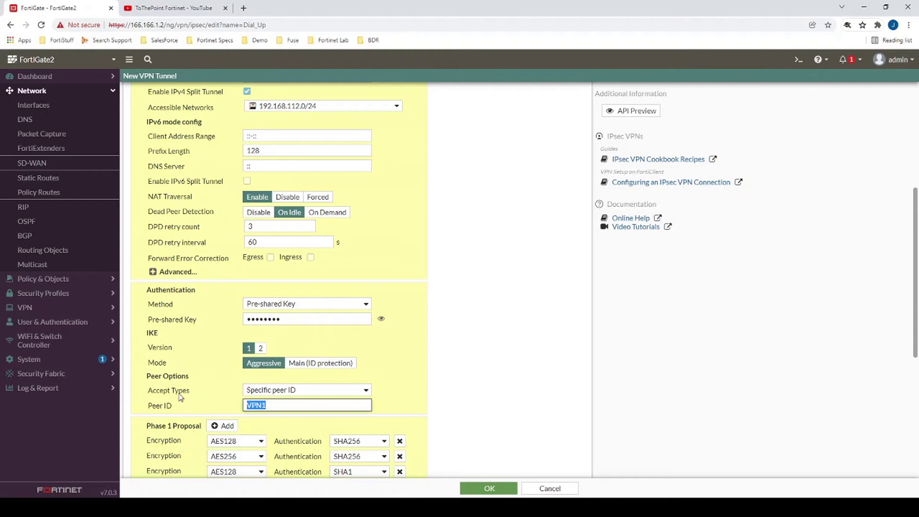
# Set XAUTH type to Auto Server using the SSL VPN user group.
pyautogui.scroll(5, 244, 117)
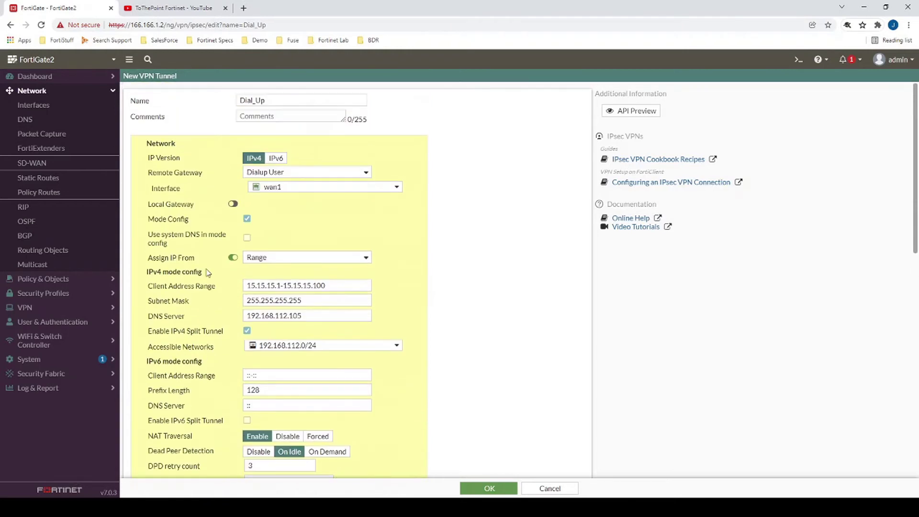
pyautogui.doubleClick(271, 100)
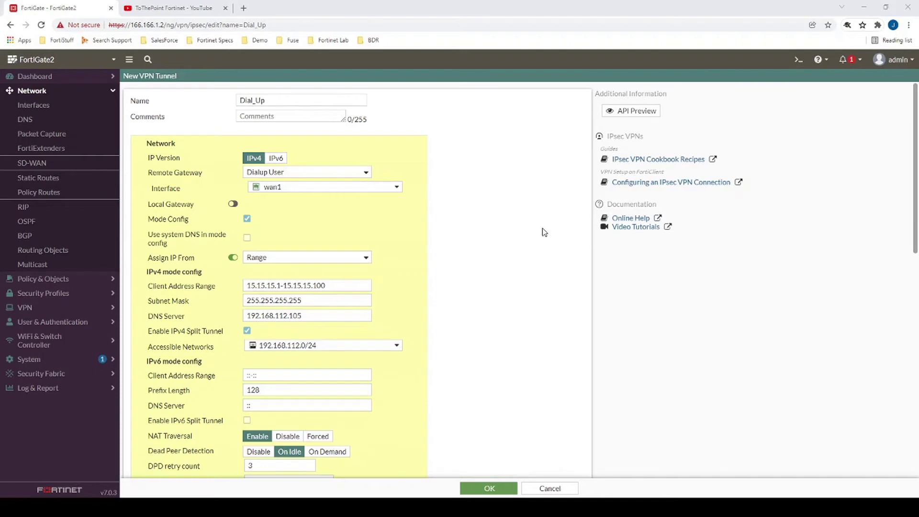
pyautogui.scroll(-8, 543, 234)
pyautogui.scroll(-2, 531, 311)
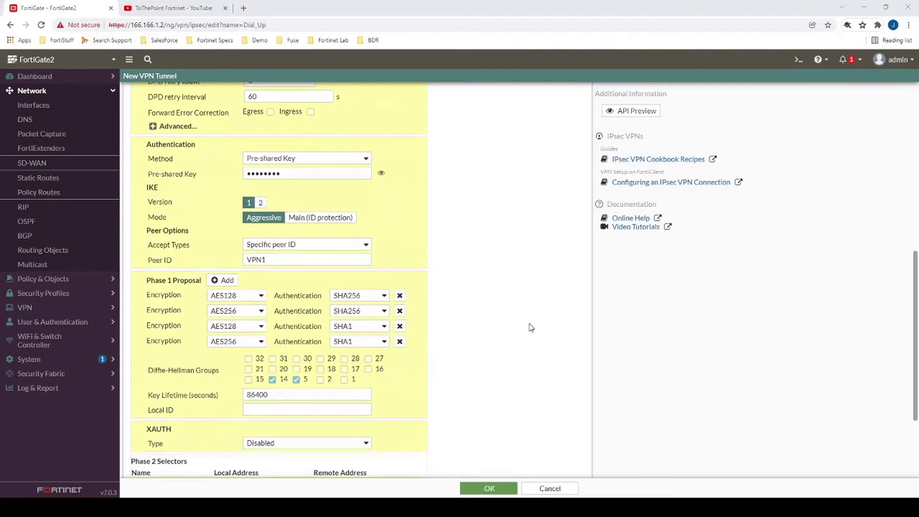
pyautogui.click(292, 353)
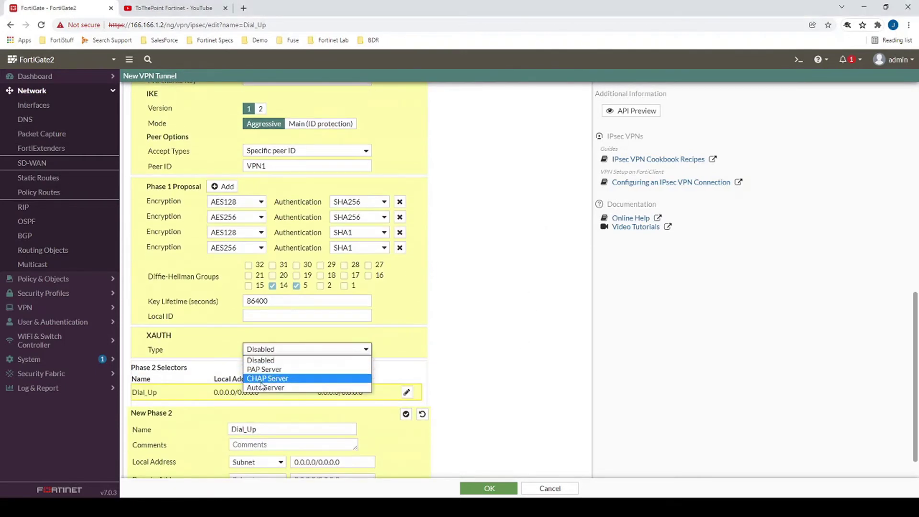
pyautogui.click(265, 388)
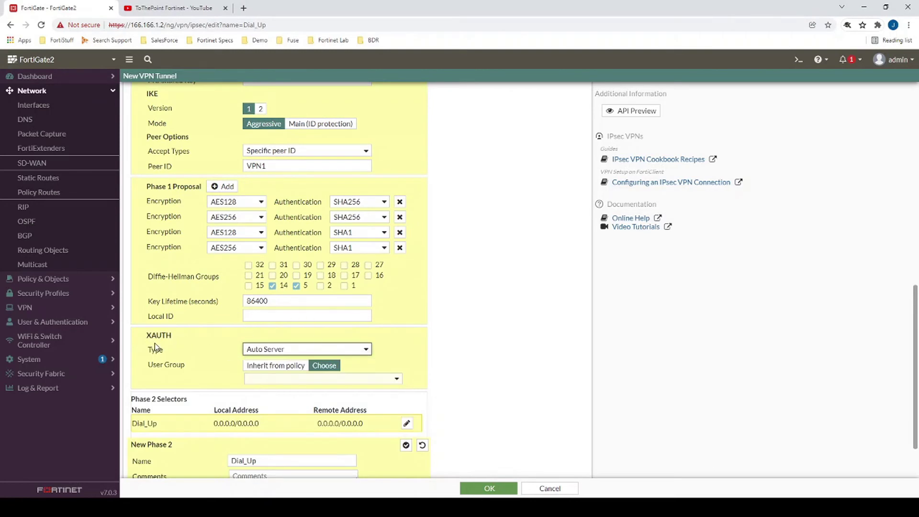
pyautogui.click(304, 384)
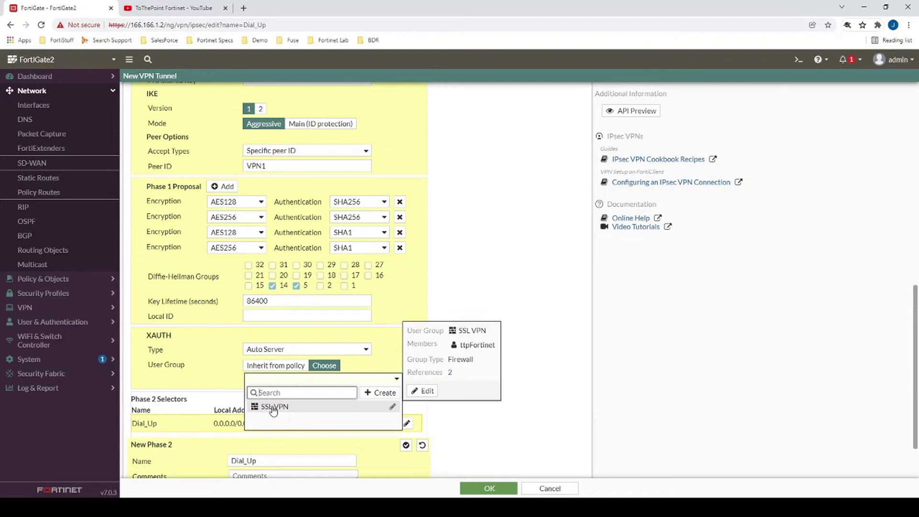
pyautogui.click(334, 408)
# Save the Dial_Up tunnel and go to the Firewall Policy list.
pyautogui.scroll(-1, 425, 330)
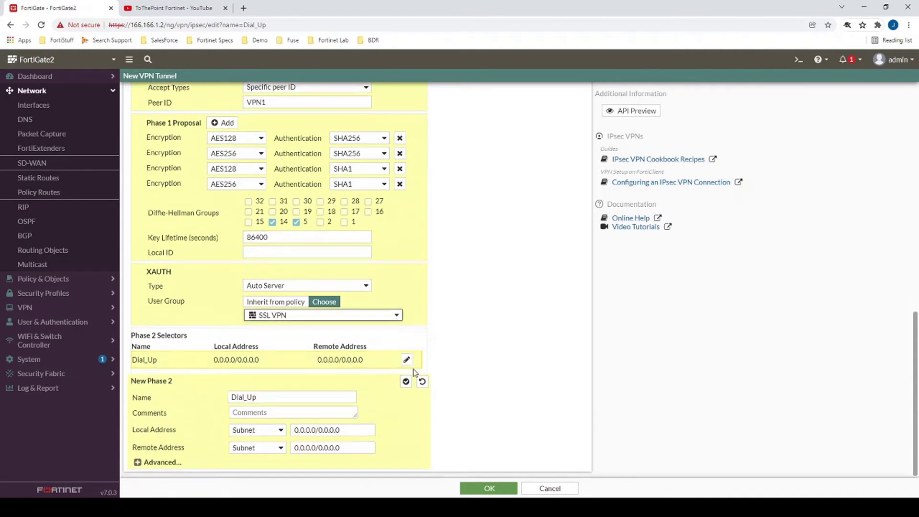
pyautogui.click(489, 486)
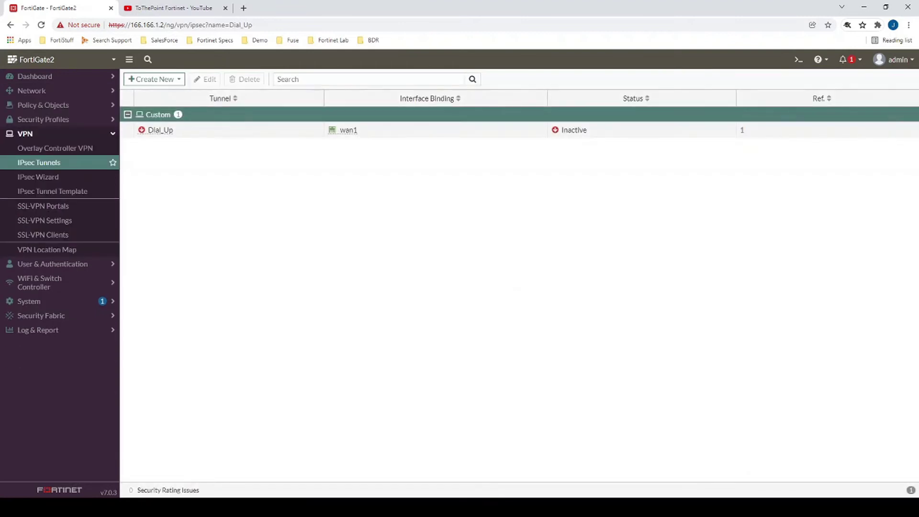
pyautogui.click(66, 106)
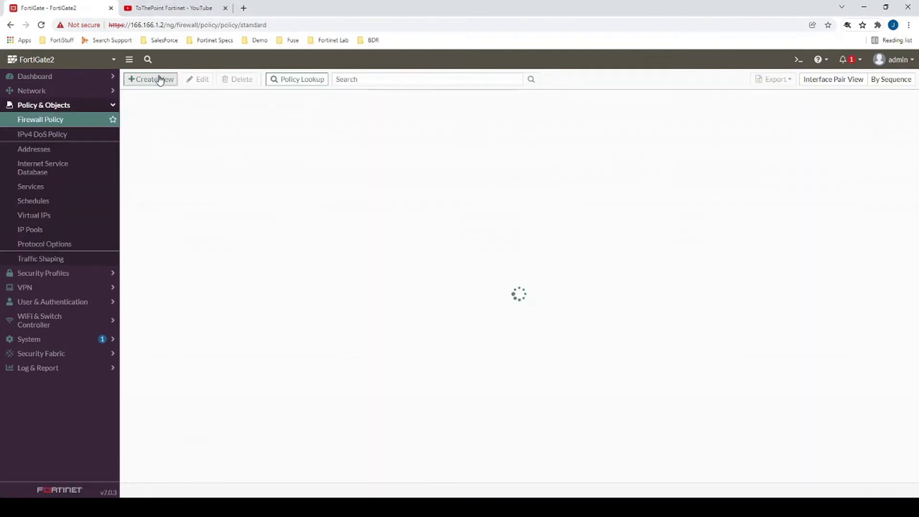
# Start a new firewall policy named VPN Policy IPsec from Dial_Up to internal.
pyautogui.click(158, 79)
pyautogui.click(275, 104)
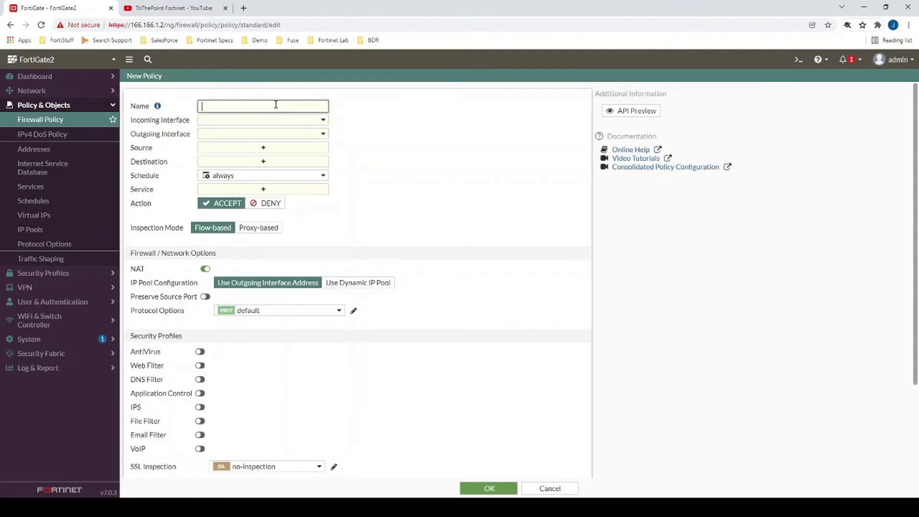
pyautogui.write('VPN Policy IPsec')
pyautogui.click(257, 120)
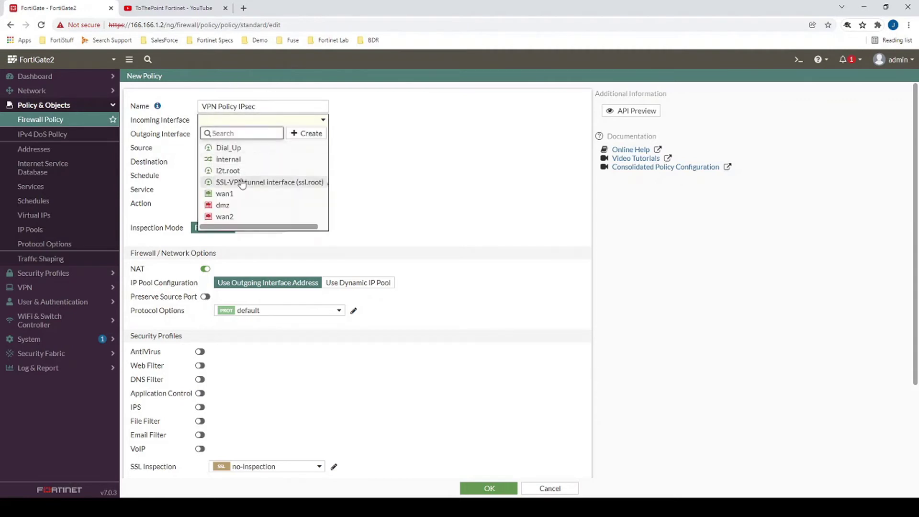
pyautogui.click(230, 149)
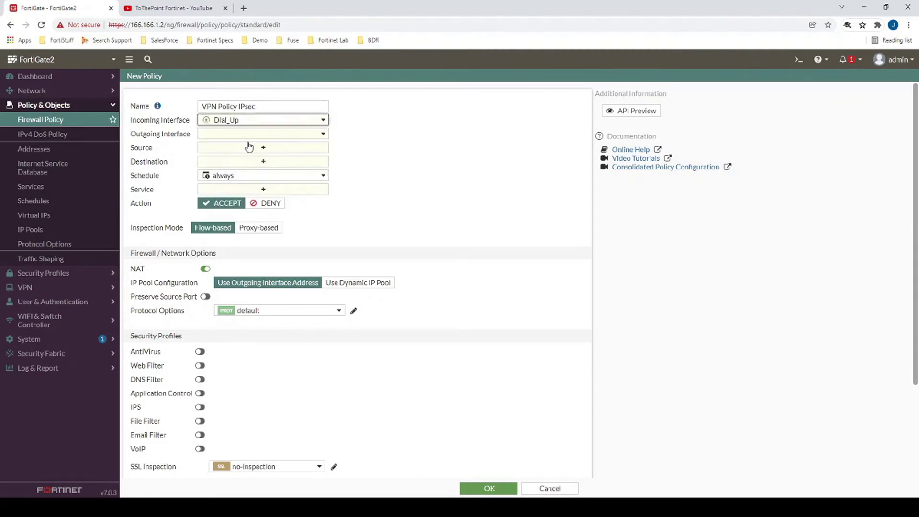
pyautogui.click(235, 135)
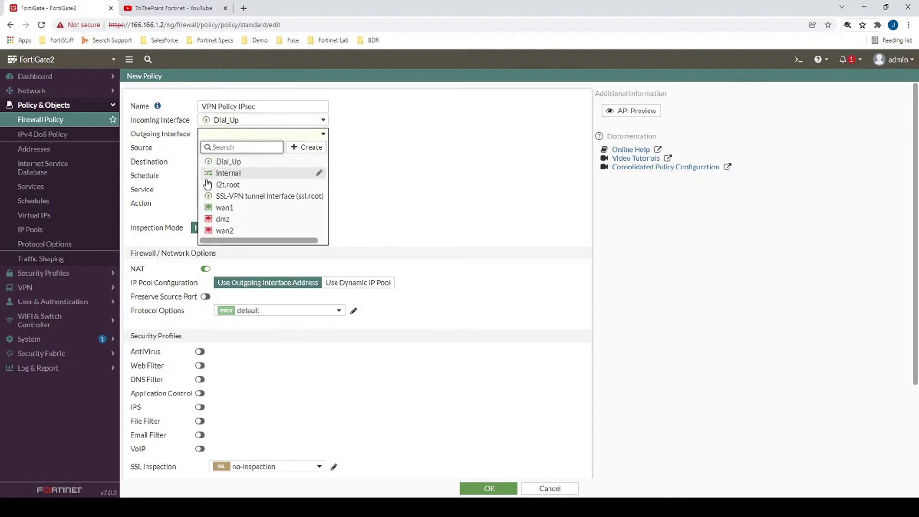
pyautogui.click(238, 177)
pyautogui.moveTo(224, 136)
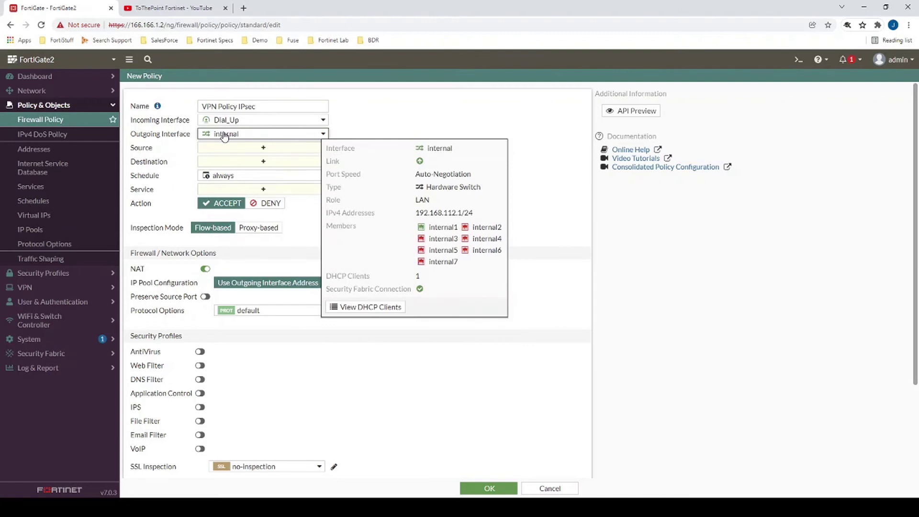
# Set source Dial Up VPN_range, destination 192.168.112.0/24, service ALL, NAT off, and save.
pyautogui.click(226, 148)
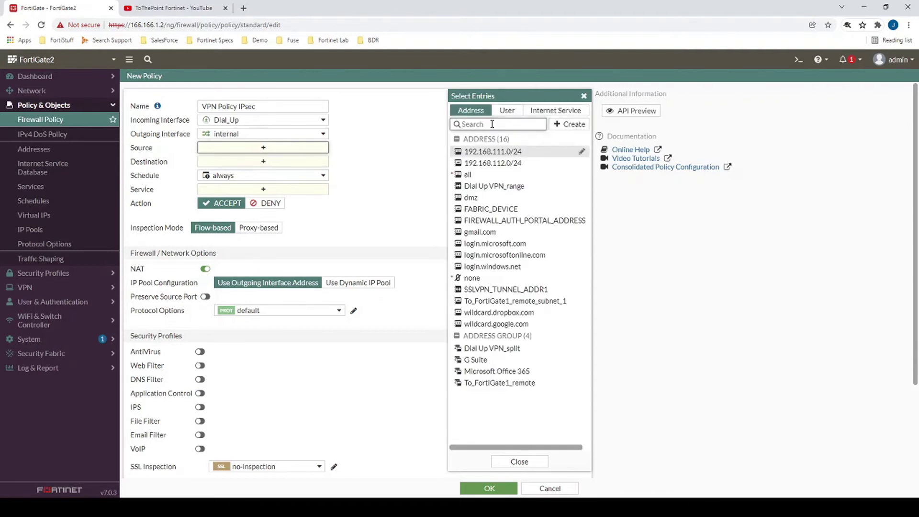
pyautogui.moveTo(507, 188)
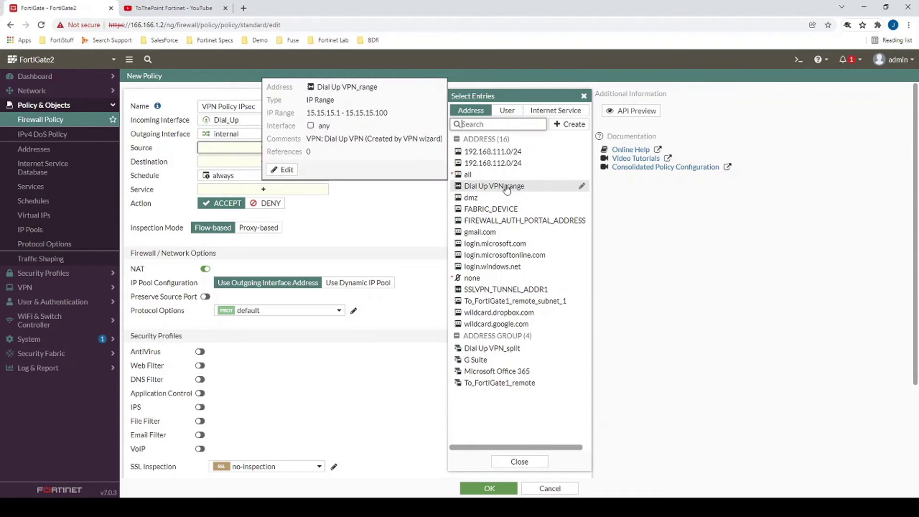
pyautogui.click(506, 188)
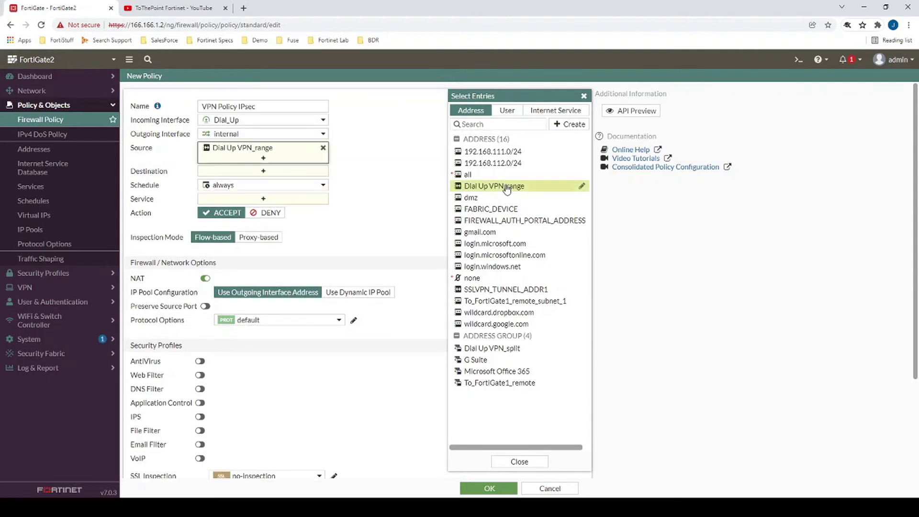
pyautogui.click(241, 172)
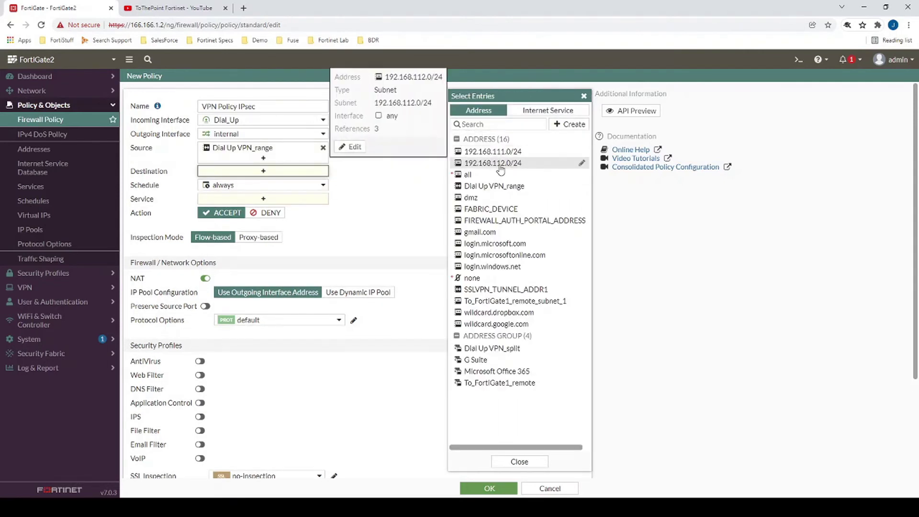
pyautogui.click(500, 170)
pyautogui.click(262, 208)
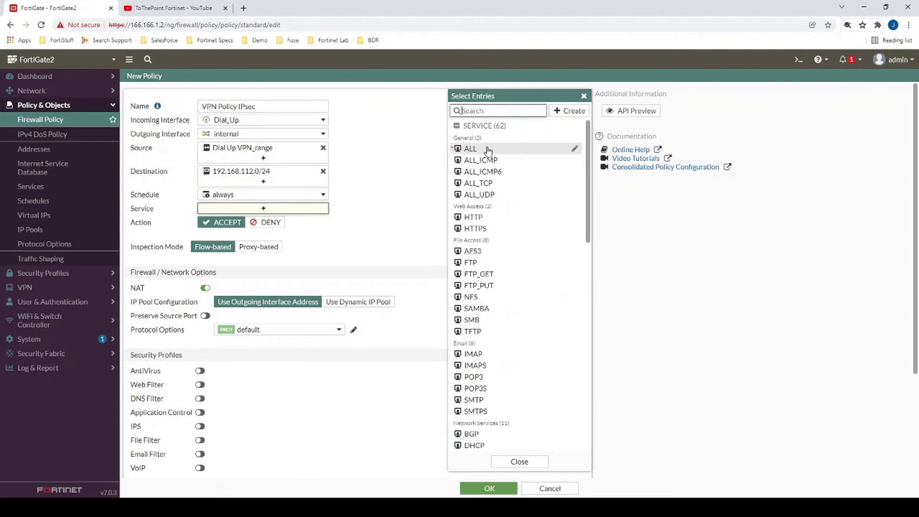
pyautogui.click(487, 152)
pyautogui.click(205, 297)
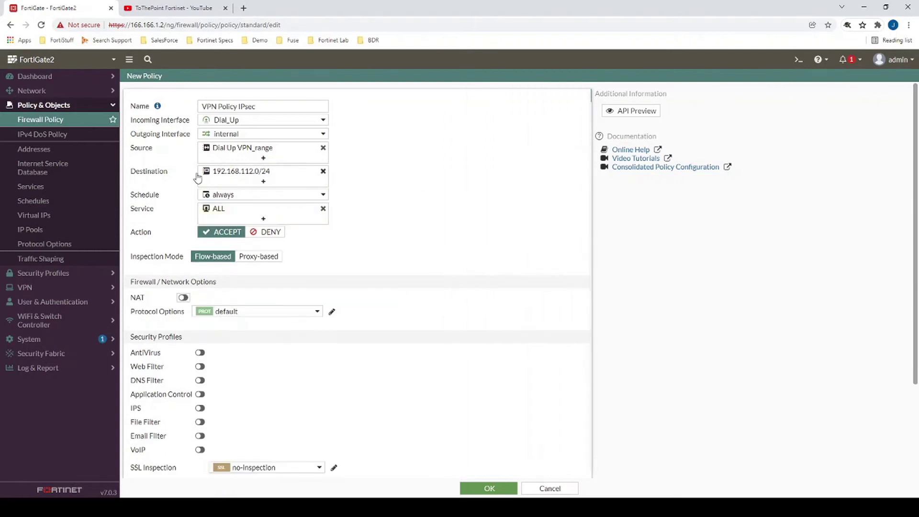
pyautogui.scroll(-3, 396, 349)
pyautogui.click(489, 488)
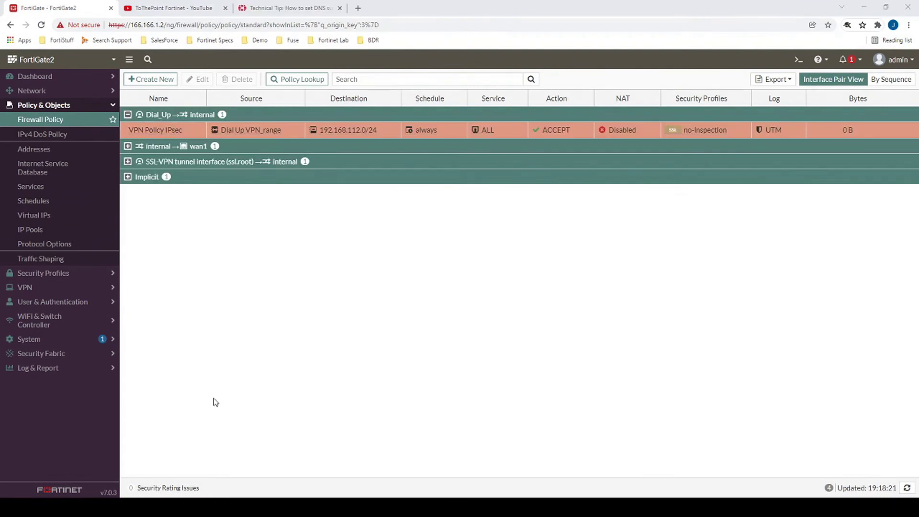
# Open the CLI console and enter config vpn ipsec phase1-interface.
pyautogui.click(798, 59)
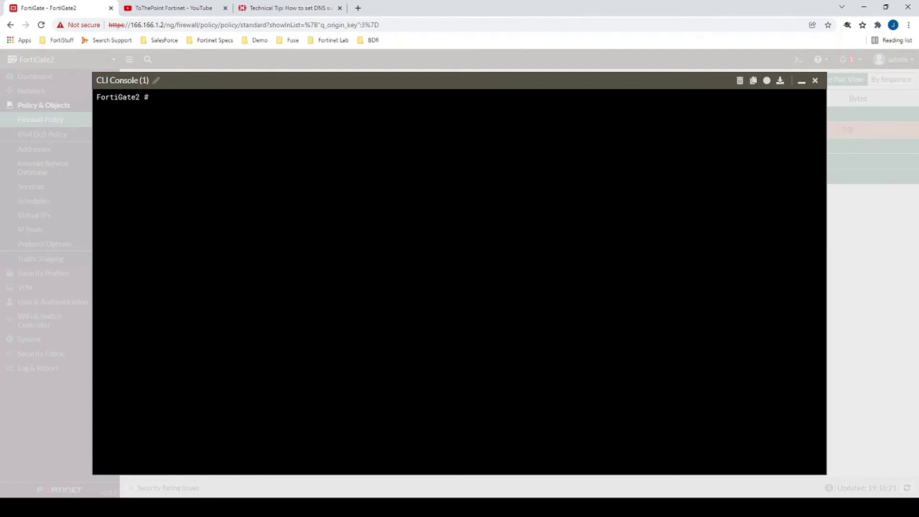
pyautogui.write('config vpn ipsec phase1-interface')
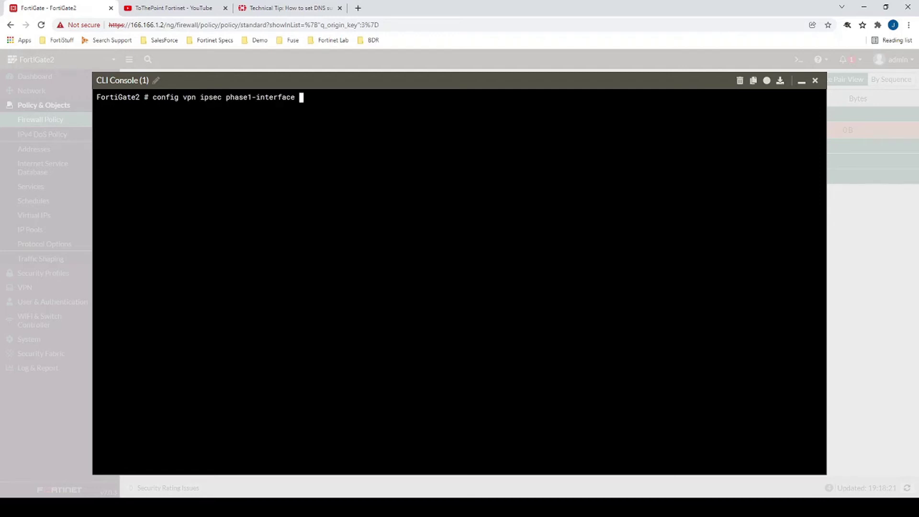
pyautogui.press('Return')
# Edit the Dial_Up tunnel and show its settings, including DNS server 192.168.112.105.
pyautogui.write('edit')
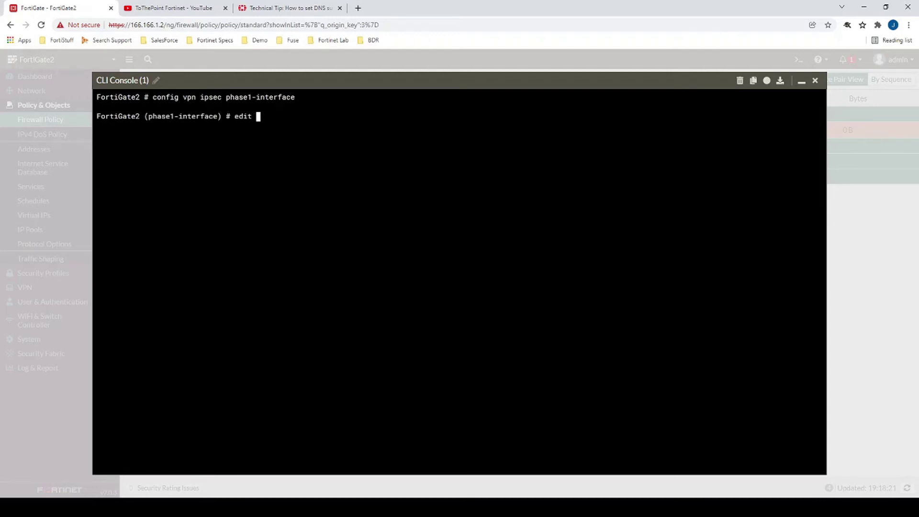
pyautogui.press('?')
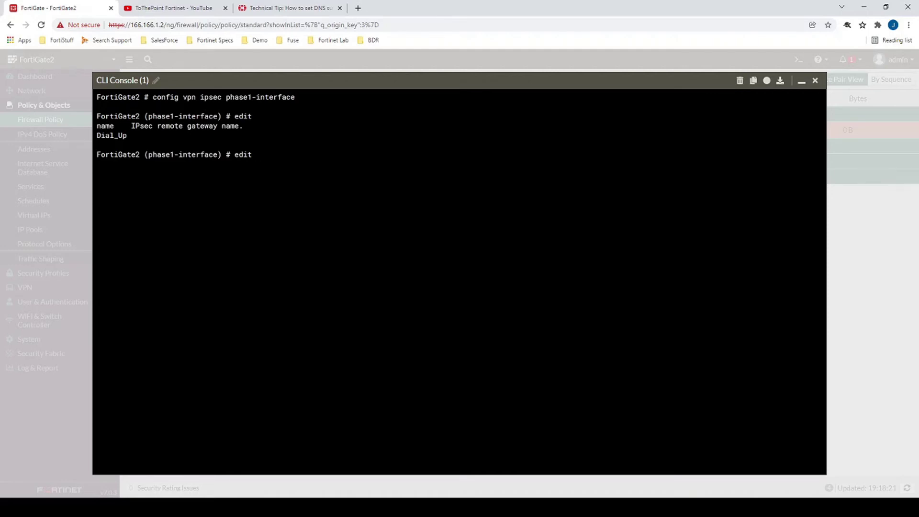
pyautogui.moveTo(128, 135); pyautogui.dragTo(96, 136)
pyautogui.write('Dial_Up')
pyautogui.press('Return')
pyautogui.write('s')
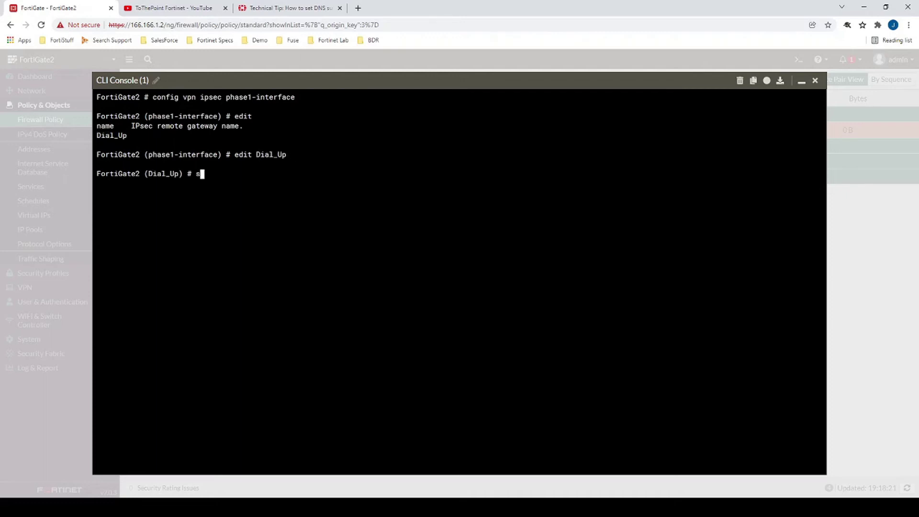
pyautogui.write('how')
pyautogui.press('Return')
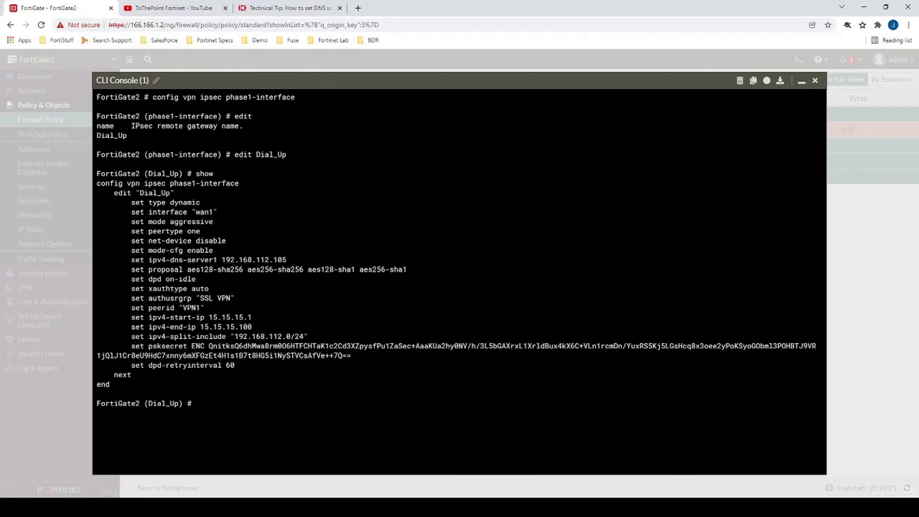
pyautogui.moveTo(132, 260); pyautogui.dragTo(286, 259)
# Set the second IPv4 DNS server of Dial_Up to 4.2.2.2.
pyautogui.click(287, 260)
pyautogui.write('set ipv4-dns-server2 4.2.2.2')
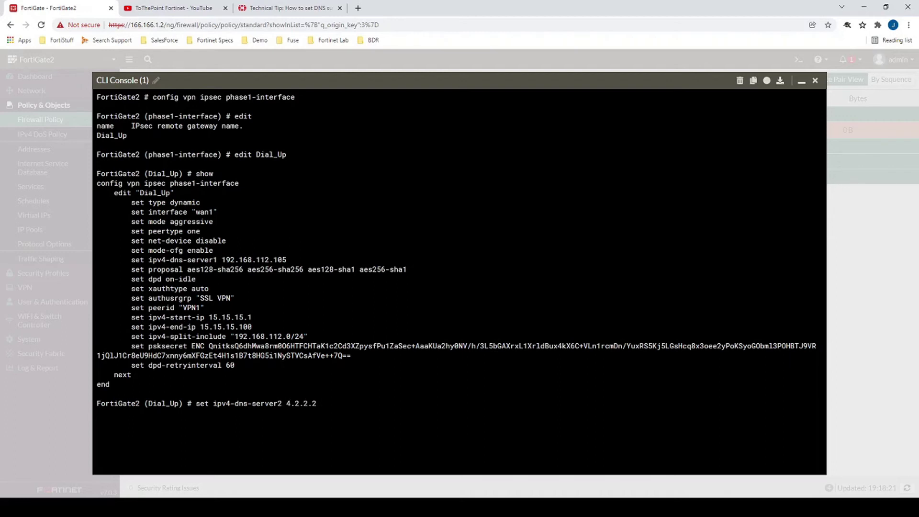
pyautogui.press('Return')
# Set the tunnel domain to domain1.com and commit with end.
pyautogui.write('set')
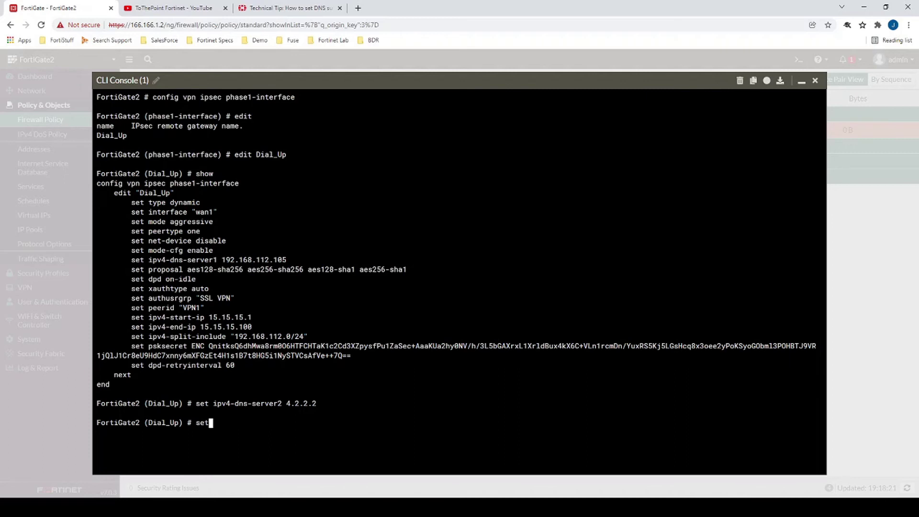
pyautogui.write(' domain domain1.com')
pyautogui.press('Return')
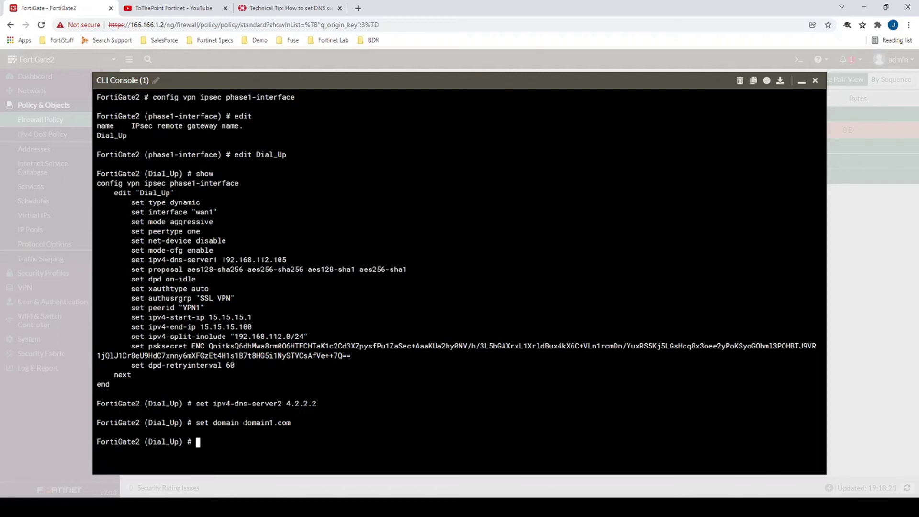
pyautogui.moveTo(244, 422); pyautogui.dragTo(291, 422)
pyautogui.write('end')
pyautogui.press('Return')
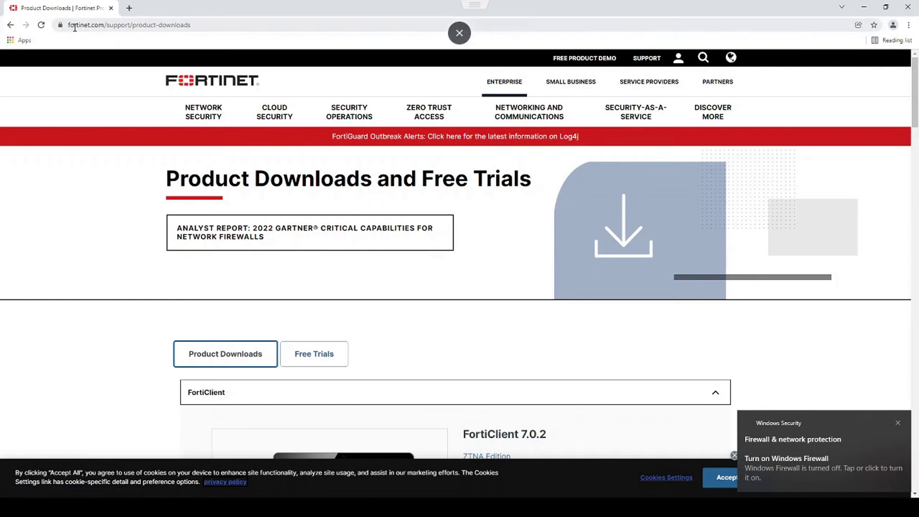
# Download the Windows FortiClient VPN installer from the Product Downloads page.
pyautogui.scroll(-12, 136, 187)
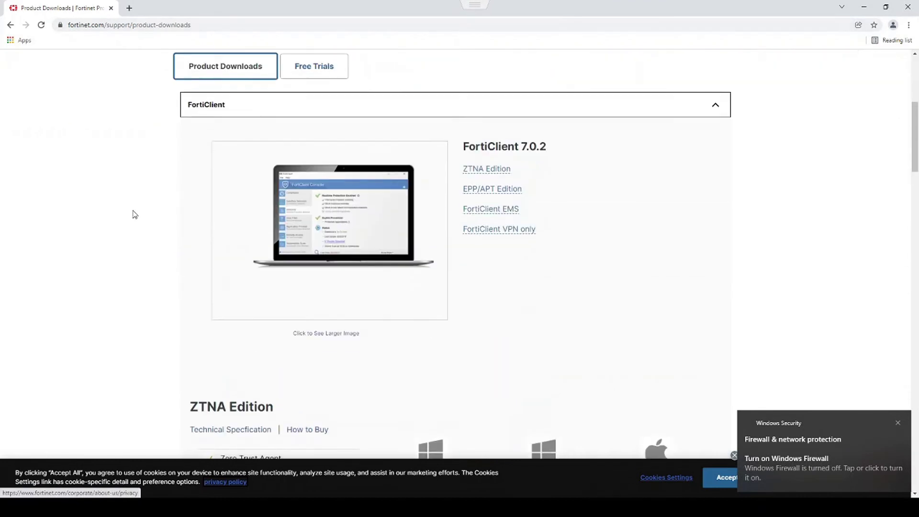
pyautogui.scroll(-5, 135, 211)
pyautogui.scroll(-5, 133, 214)
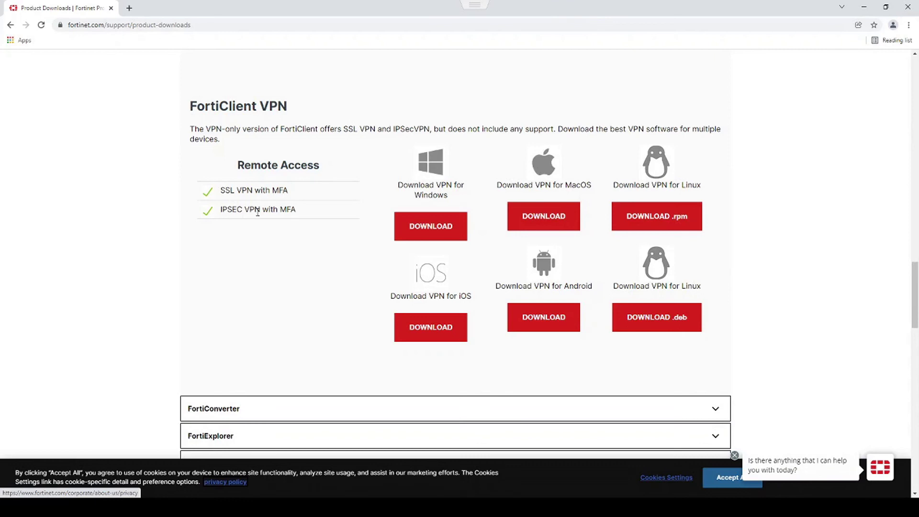
pyautogui.click(431, 232)
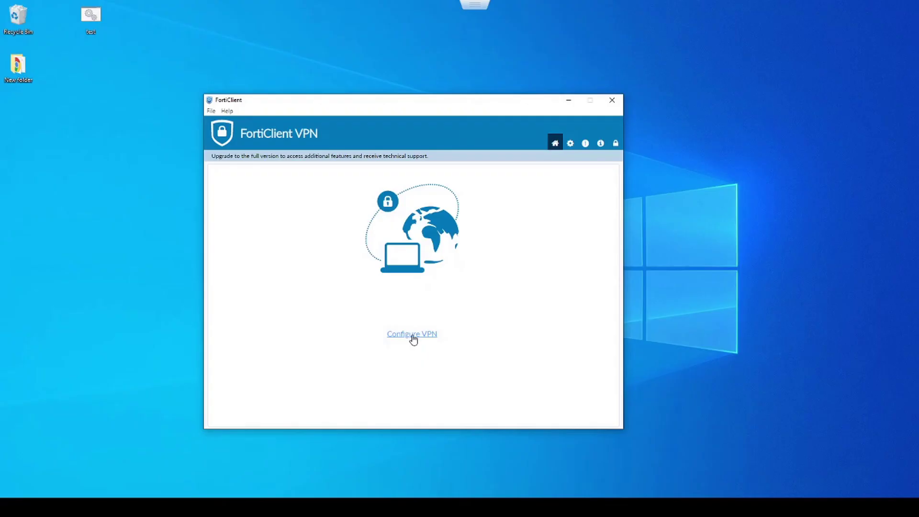
# Create an IPsec VPN connection named FortiGate IPsec with remote gateway 166.166.1.2.
pyautogui.click(414, 340)
pyautogui.click(462, 200)
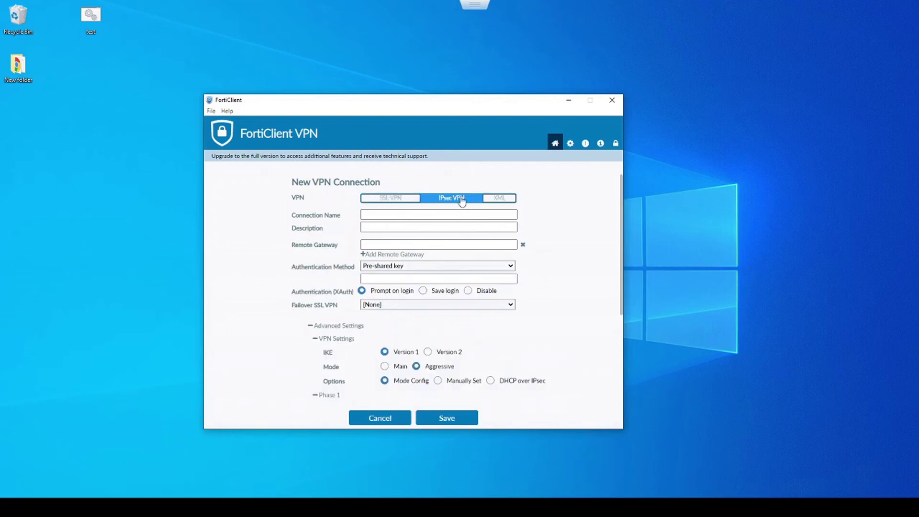
pyautogui.click(371, 215)
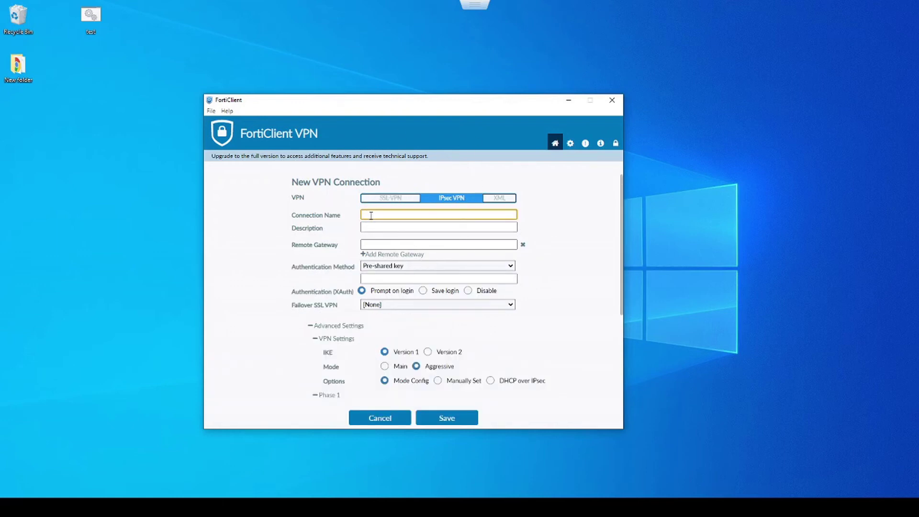
pyautogui.write('FortiGate IPsec')
pyautogui.click(400, 244)
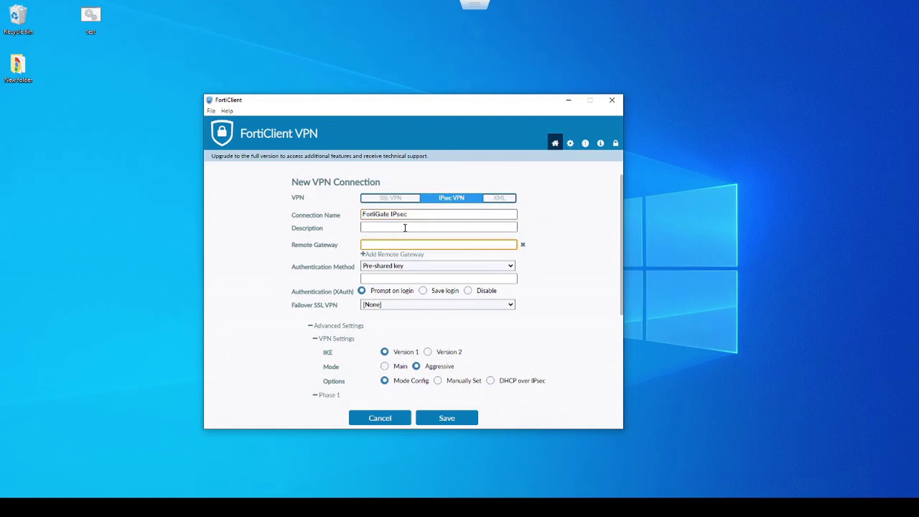
pyautogui.write('166.166.1.2')
# Enter the pre-shared key and Local ID VPN1, then save the connection.
pyautogui.press('Tab')
pyautogui.press('Tab')
pyautogui.write('fortinet')
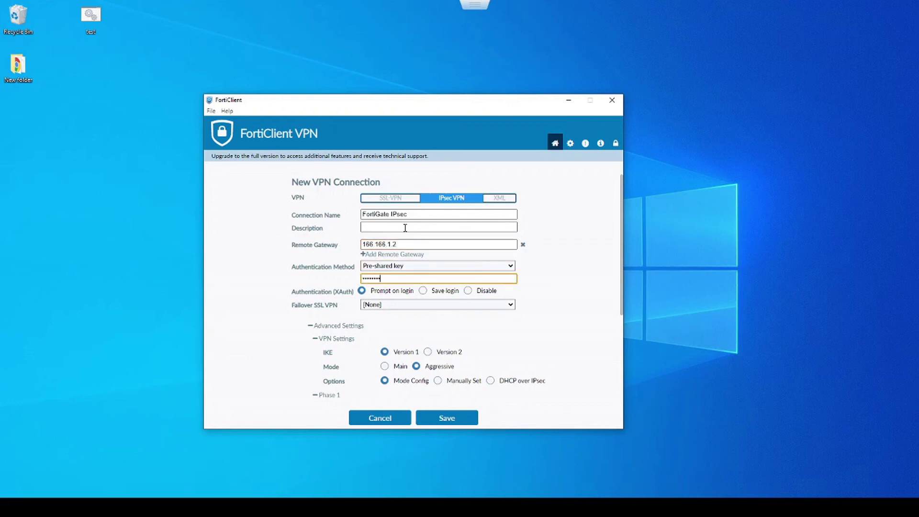
pyautogui.scroll(-3, 345, 354)
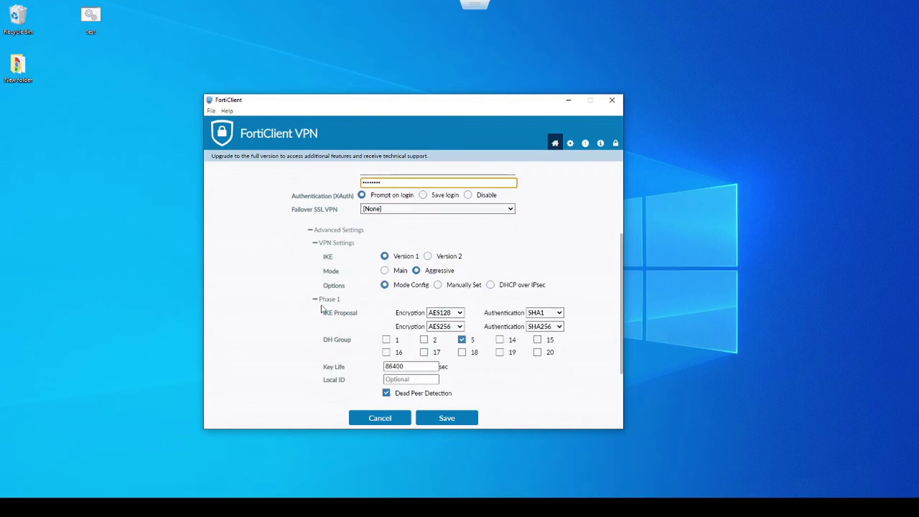
pyautogui.click(405, 379)
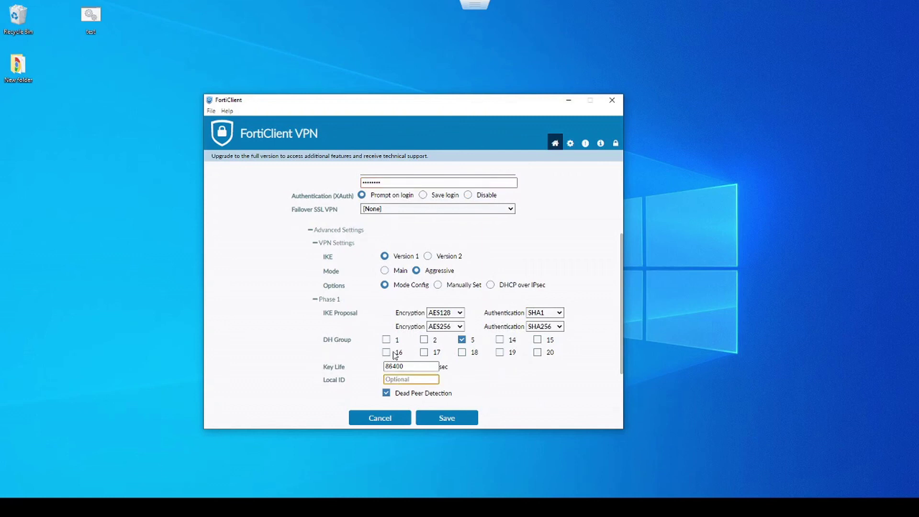
pyautogui.write('VPN1')
pyautogui.scroll(-2, 303, 306)
pyautogui.click(443, 416)
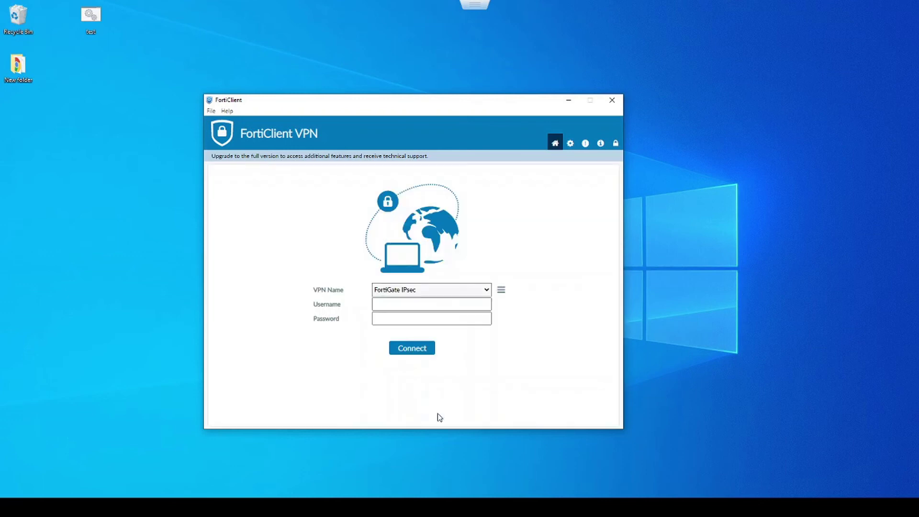
# Log in to the FortiGate IPsec tunnel in FortiClient with the VPN username and password.
pyautogui.click(393, 303)
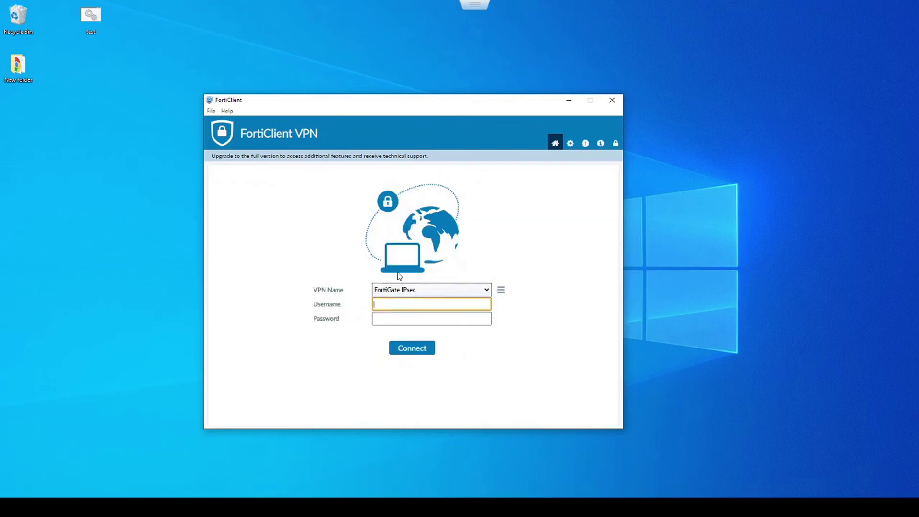
pyautogui.write('ttpFortinet')
pyautogui.press('Tab')
pyautogui.write('********')
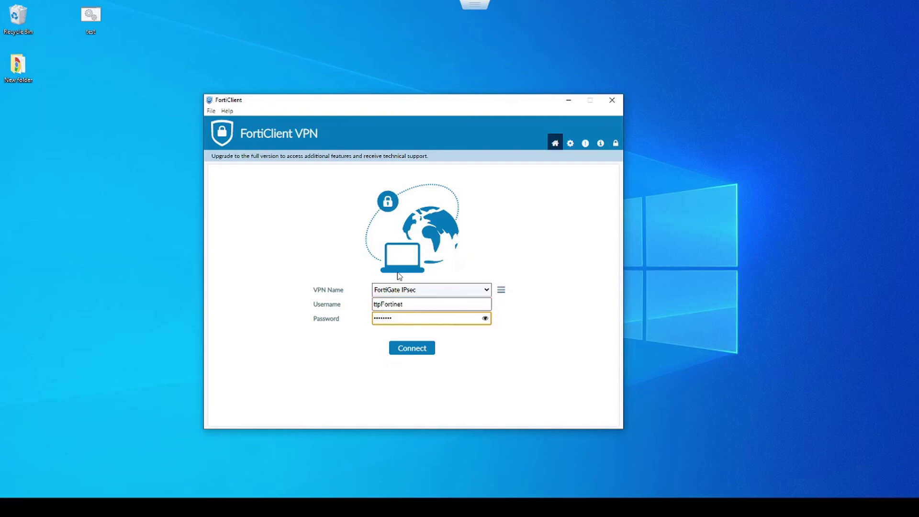
pyautogui.press('Return')
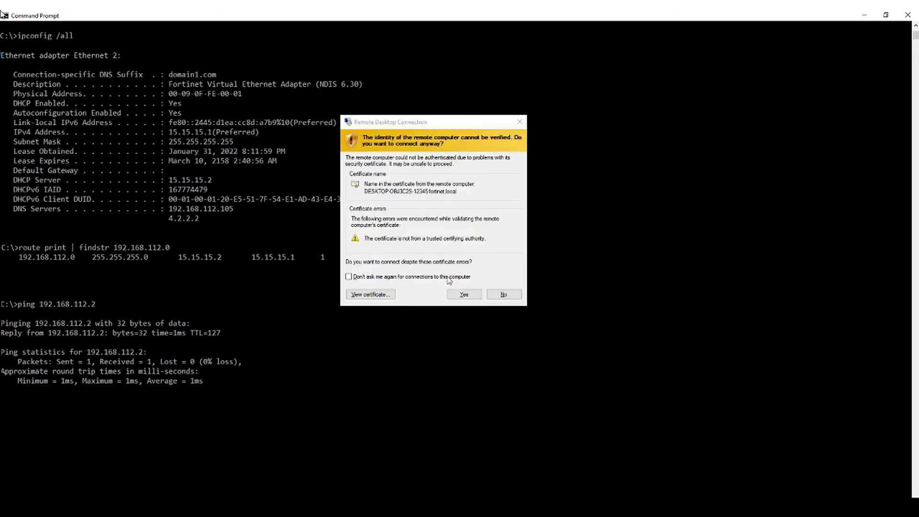
# Accept the Remote Desktop certificate warning for 192.168.112.2.
pyautogui.click(464, 295)
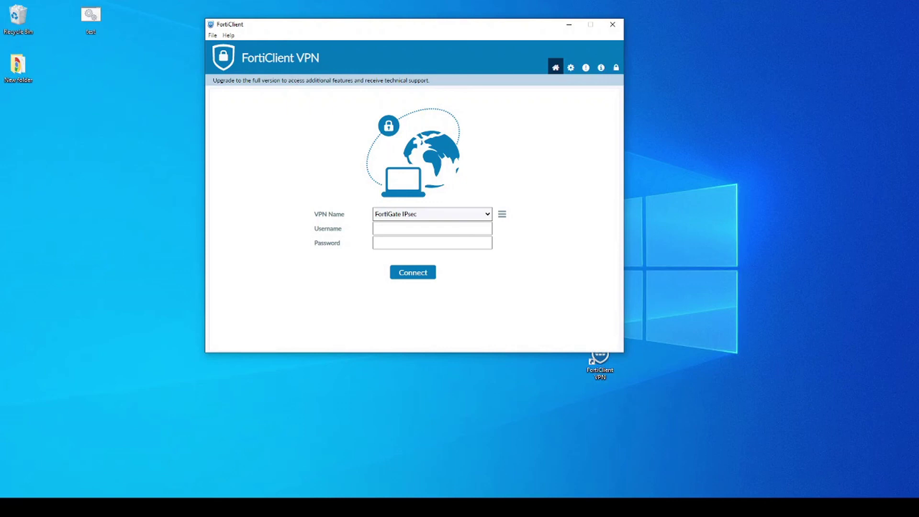
# Highlight the banner's full-version and additional-features wording, then show FortiClient's Settings page.
pyautogui.moveTo(253, 80); pyautogui.dragTo(280, 80)
pyautogui.moveTo(306, 80); pyautogui.dragTo(471, 81)
pyautogui.click(347, 80)
pyautogui.click(571, 67)
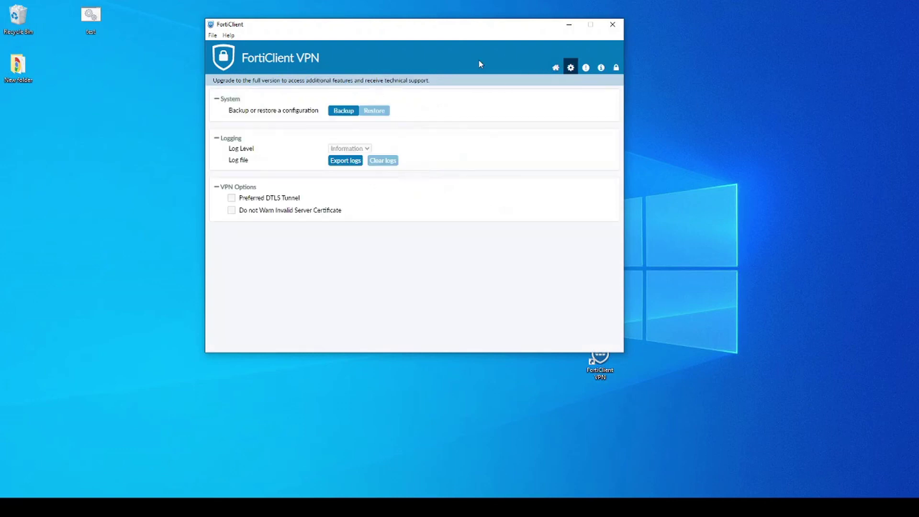